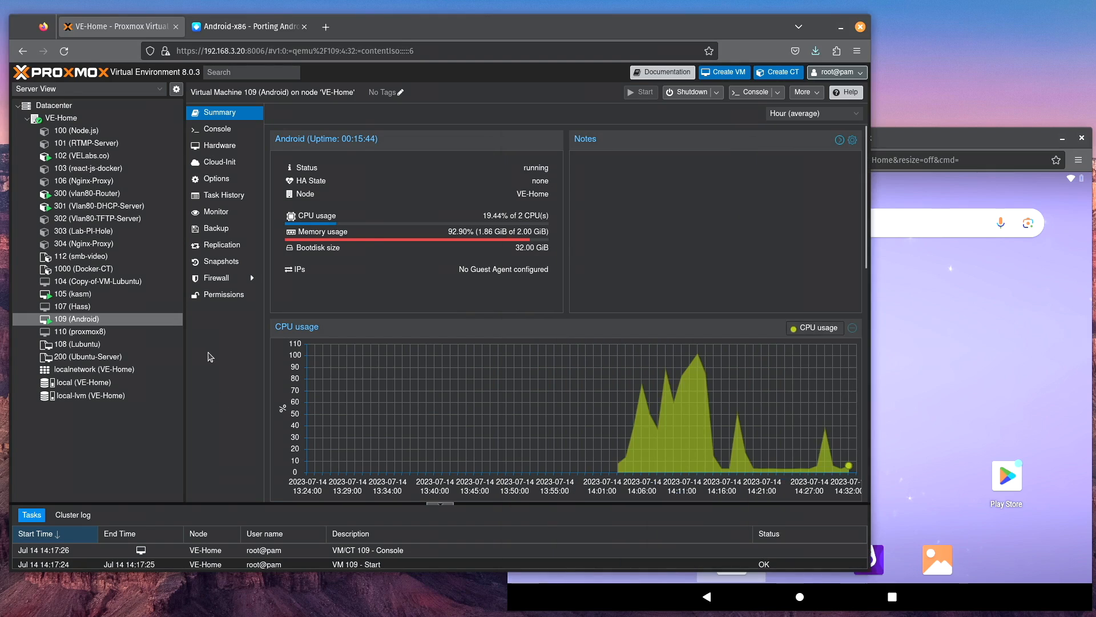
Step: From the Android-x86 site, open the SourceForge Release 9.0 files and copy the link of android-x86_64-9.0-r2-k49.iso
click(245, 26)
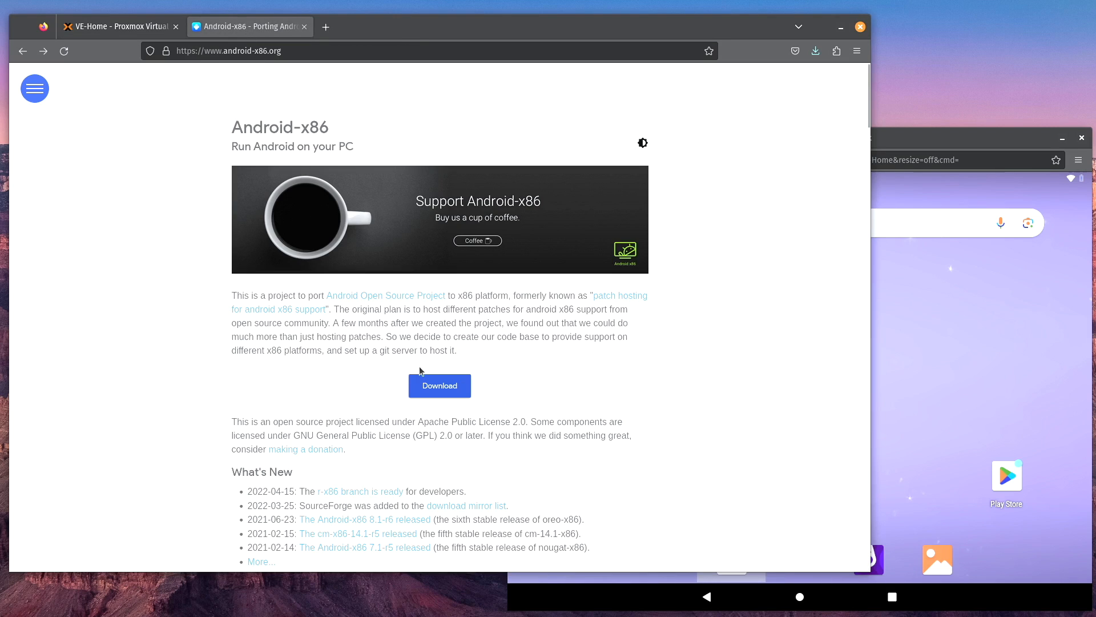
click(441, 385)
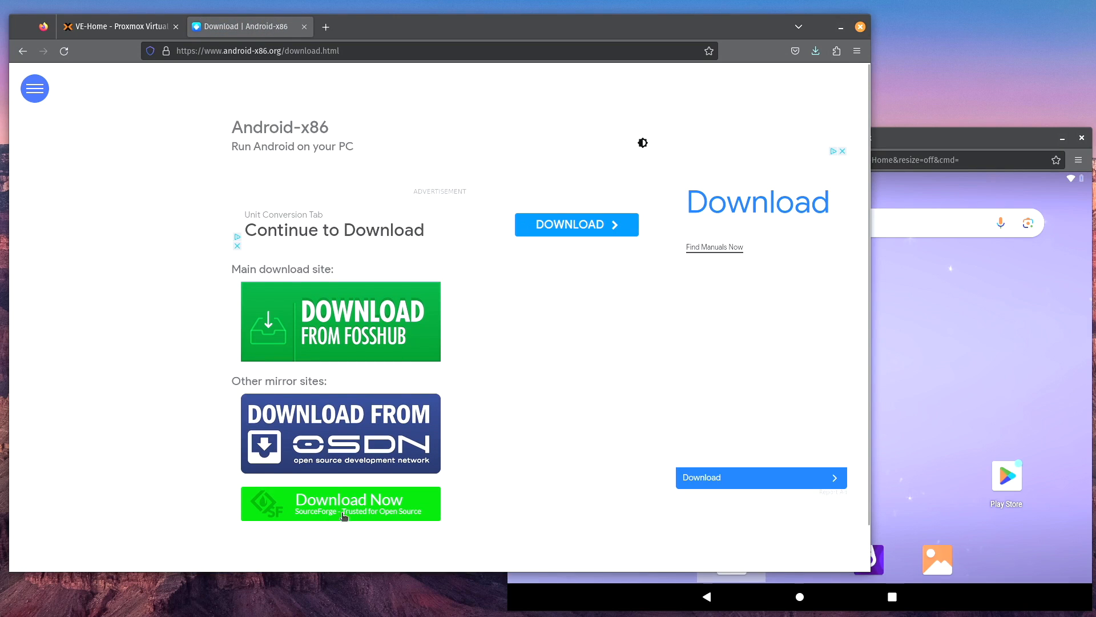
click(363, 517)
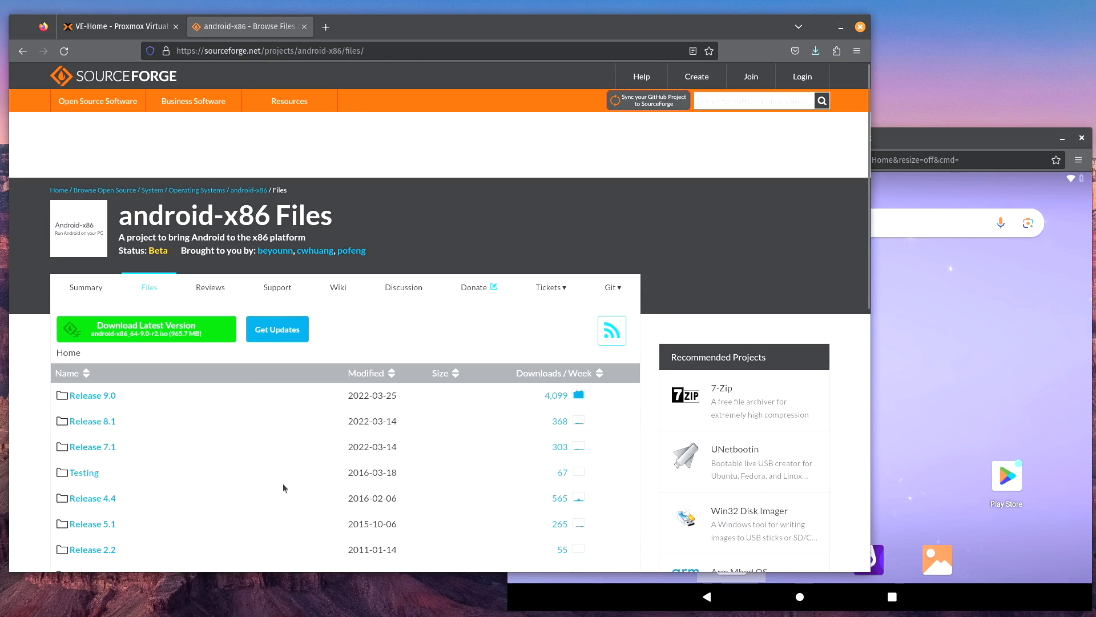
scroll(284, 488, down, 2)
click(103, 264)
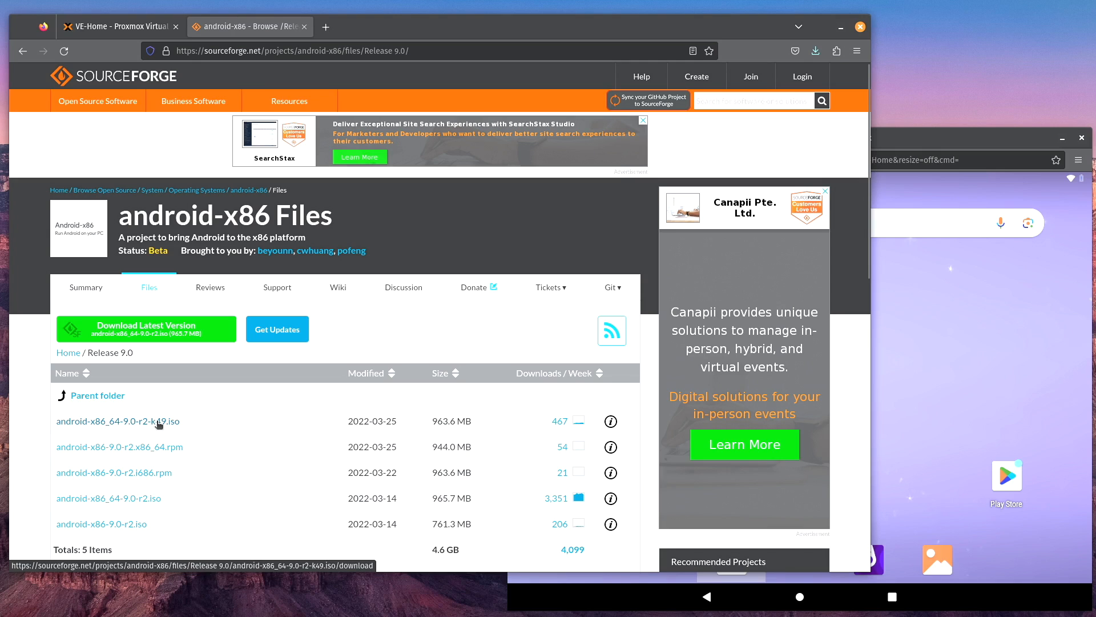
right_click(157, 422)
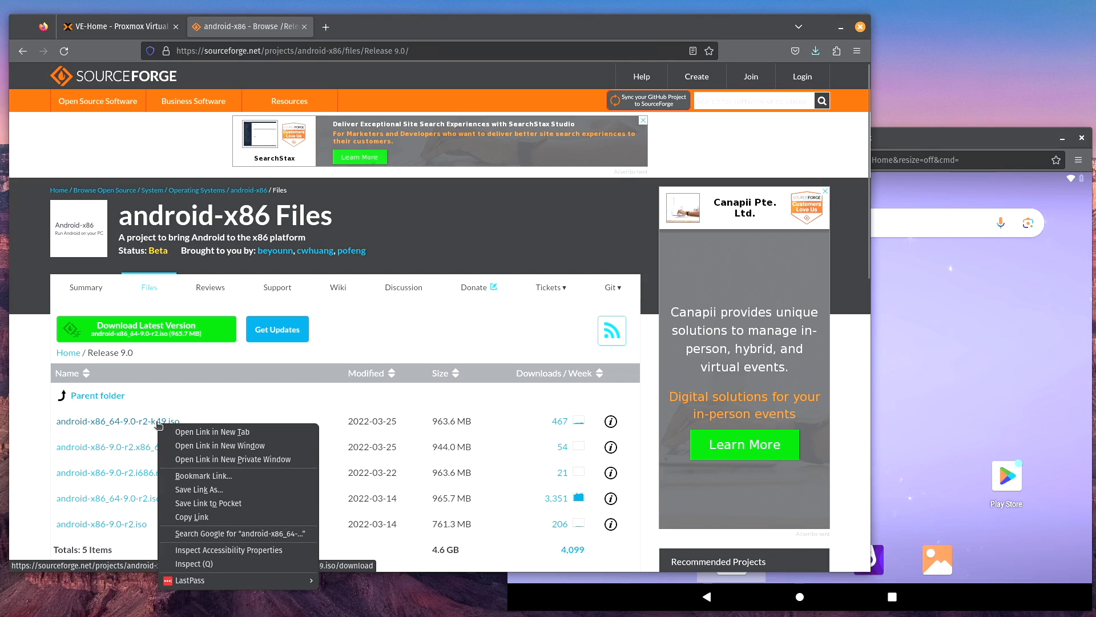
click(250, 517)
Step: Switch back to Proxmox and start a download from URL in the local storage's ISO images, using the copied link
click(114, 26)
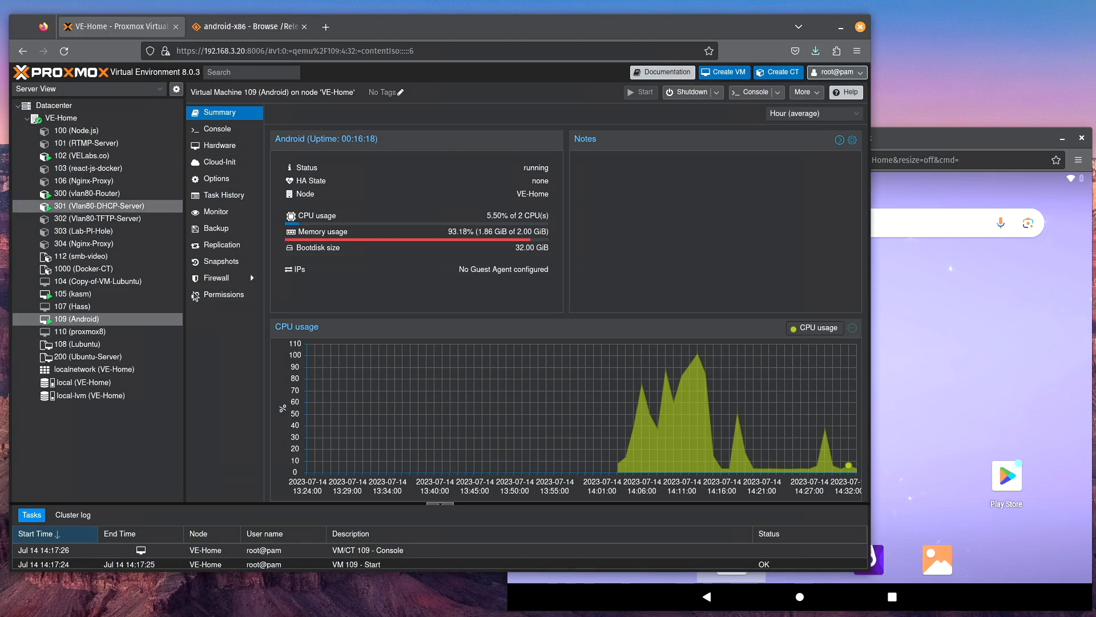
click(94, 382)
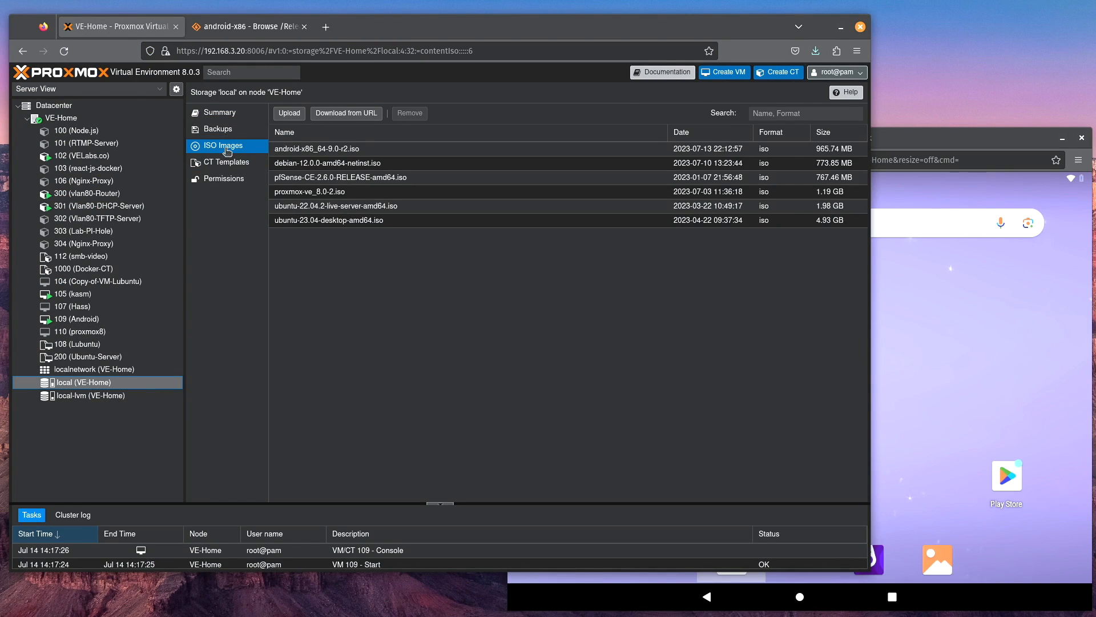
click(366, 118)
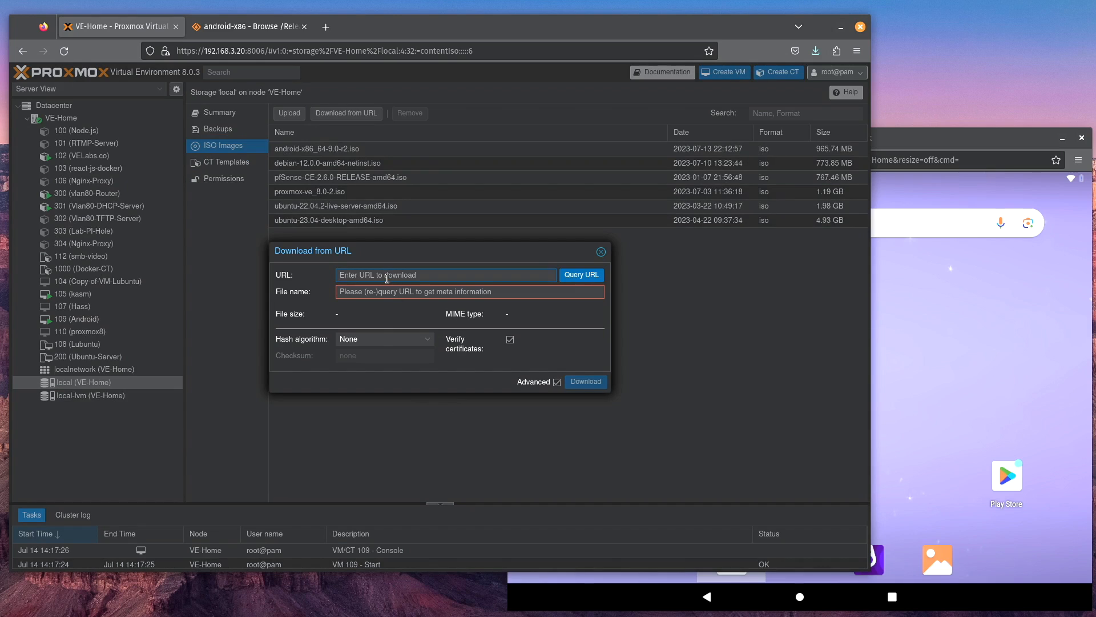
key(ctrl+v)
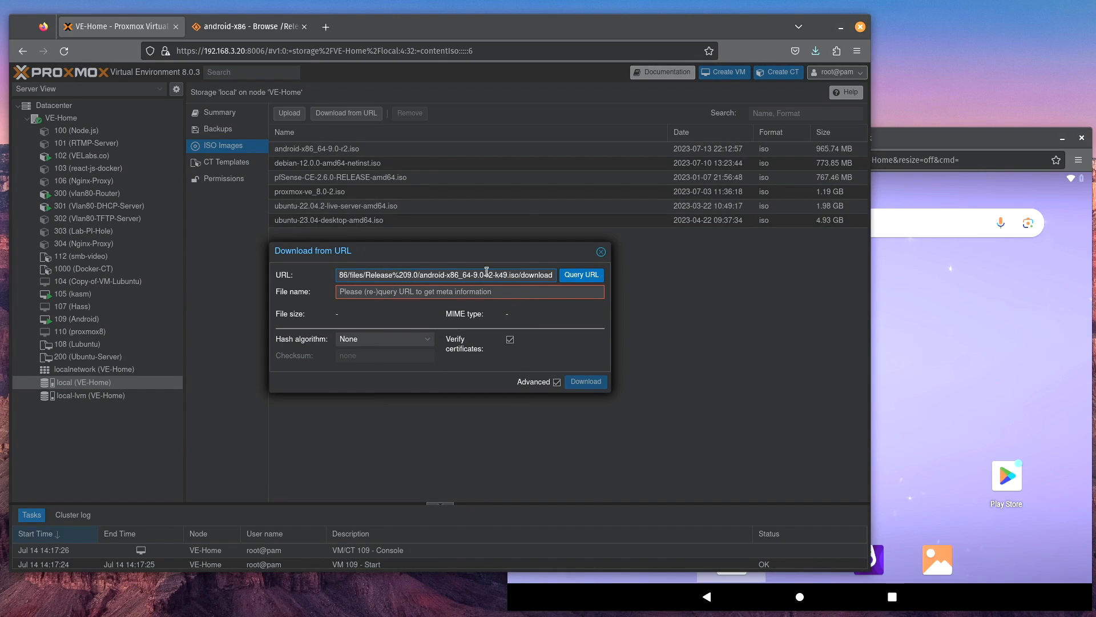
Step: Set the download's file name to android-x86_64-9.0-r2-k49_video.iso and start the download
drag(421, 281, 518, 275)
right_click(517, 277)
click(537, 329)
right_click(348, 294)
click(399, 363)
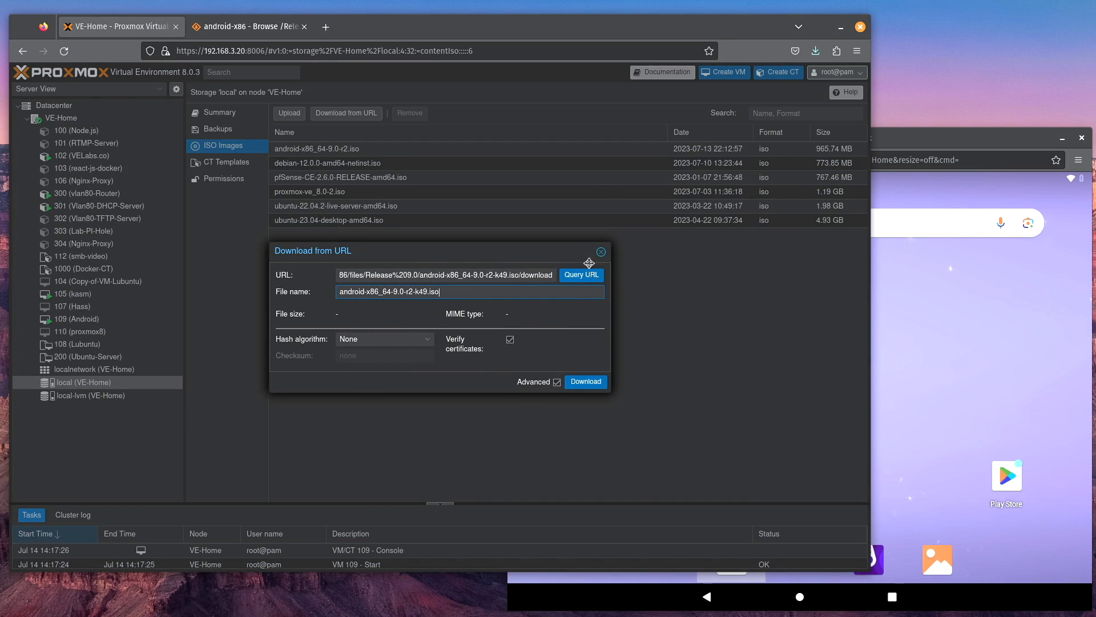
drag(545, 275, 557, 275)
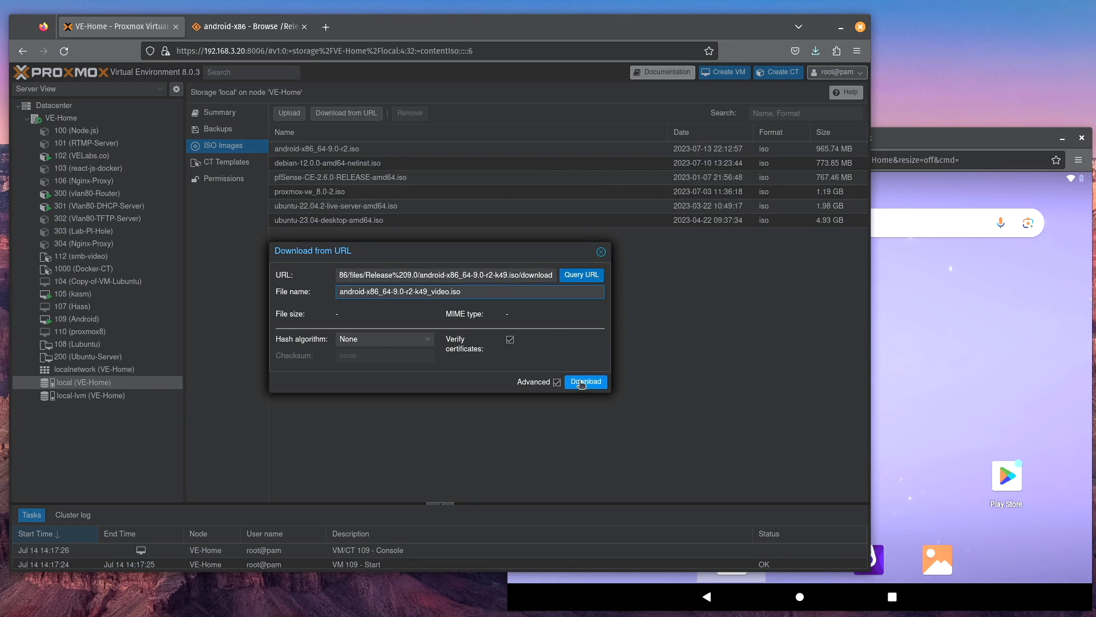
click(581, 382)
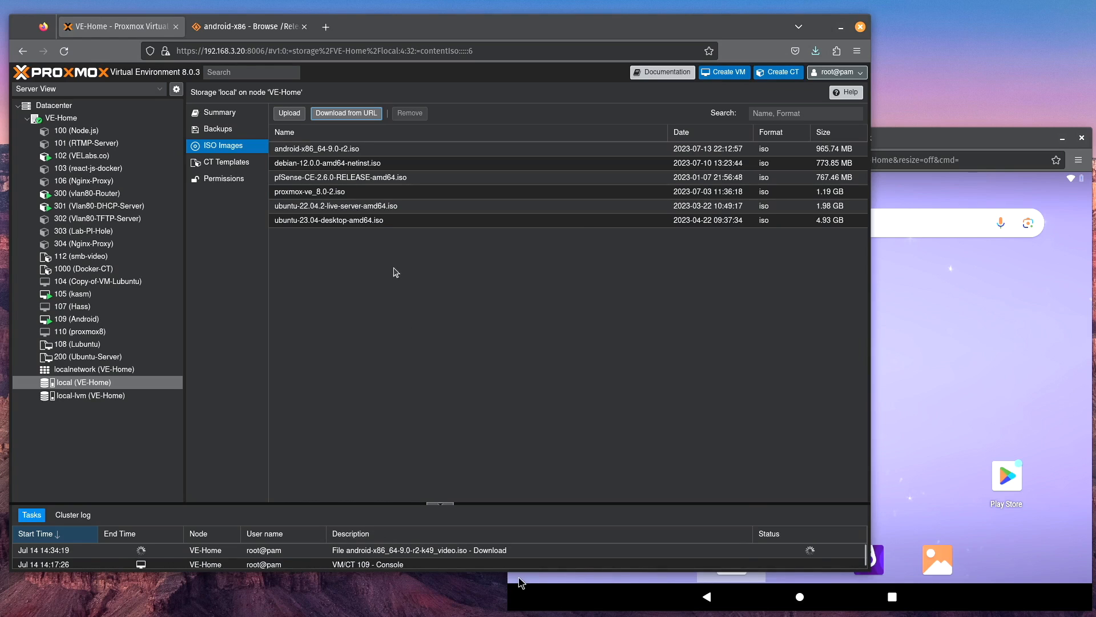
Step: Begin creating a virtual machine named androidvideo with android-x86_64-9.0-r2.iso from local storage as its ISO image
click(359, 151)
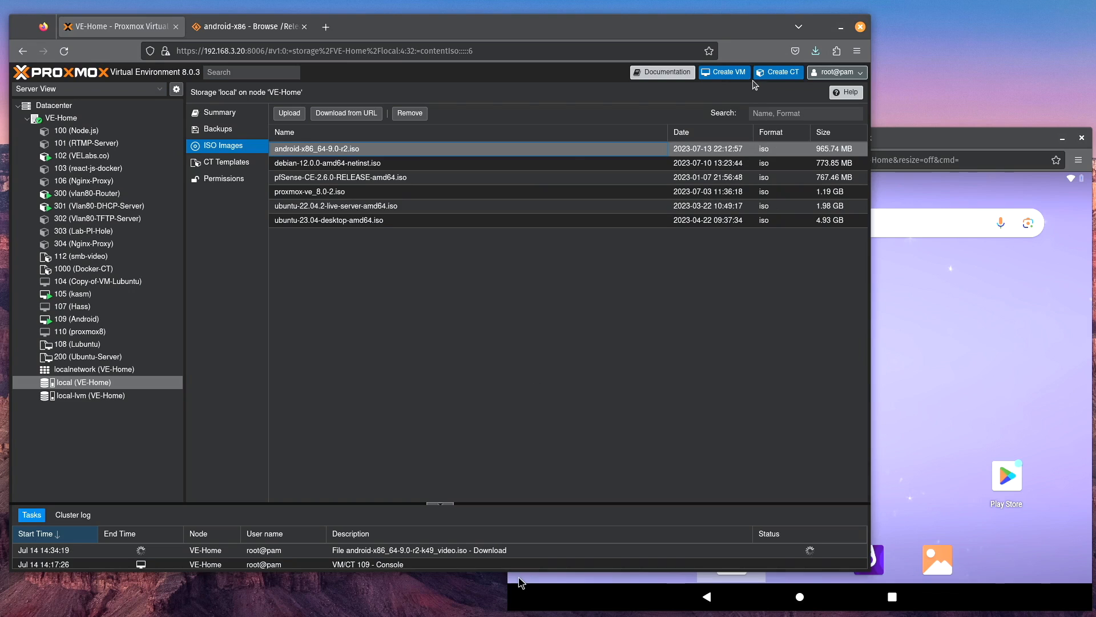
click(724, 72)
click(327, 258)
key(Return)
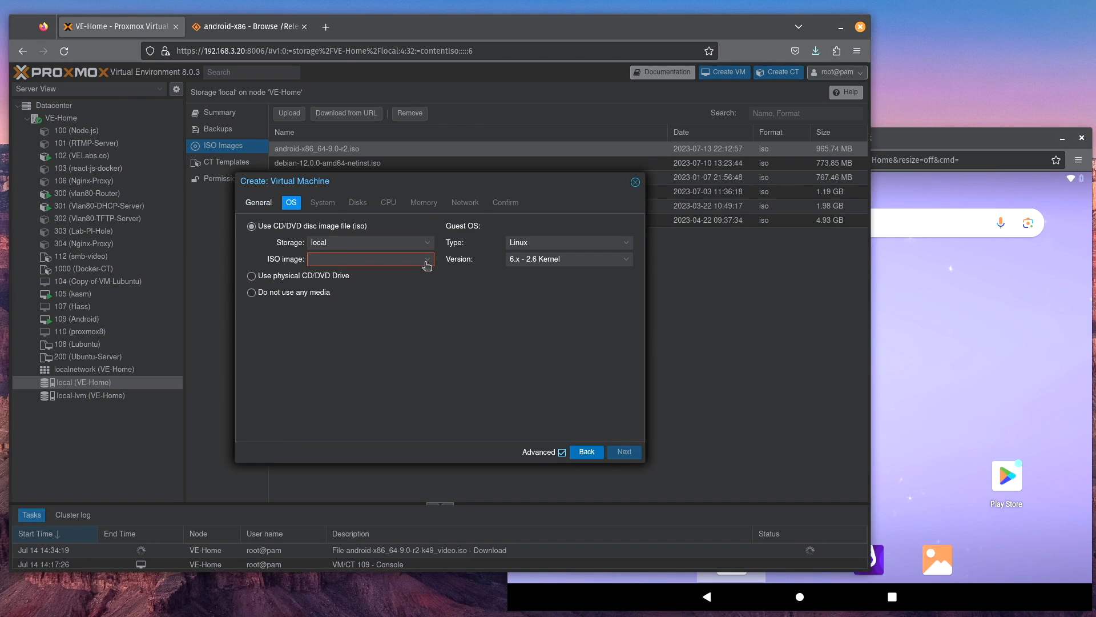
click(427, 259)
click(429, 293)
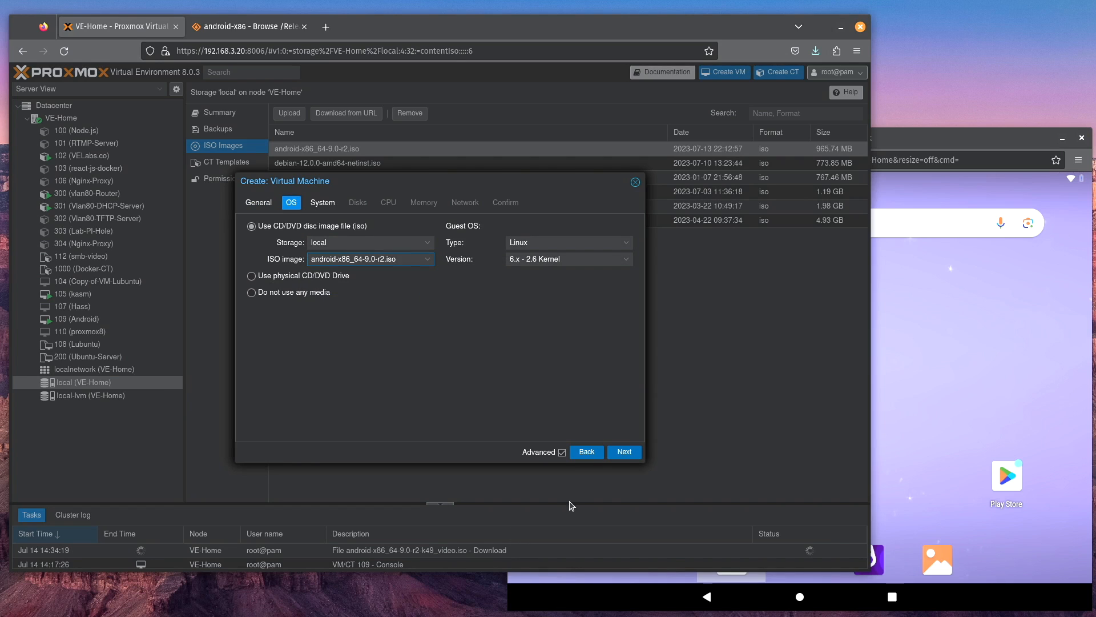
click(627, 453)
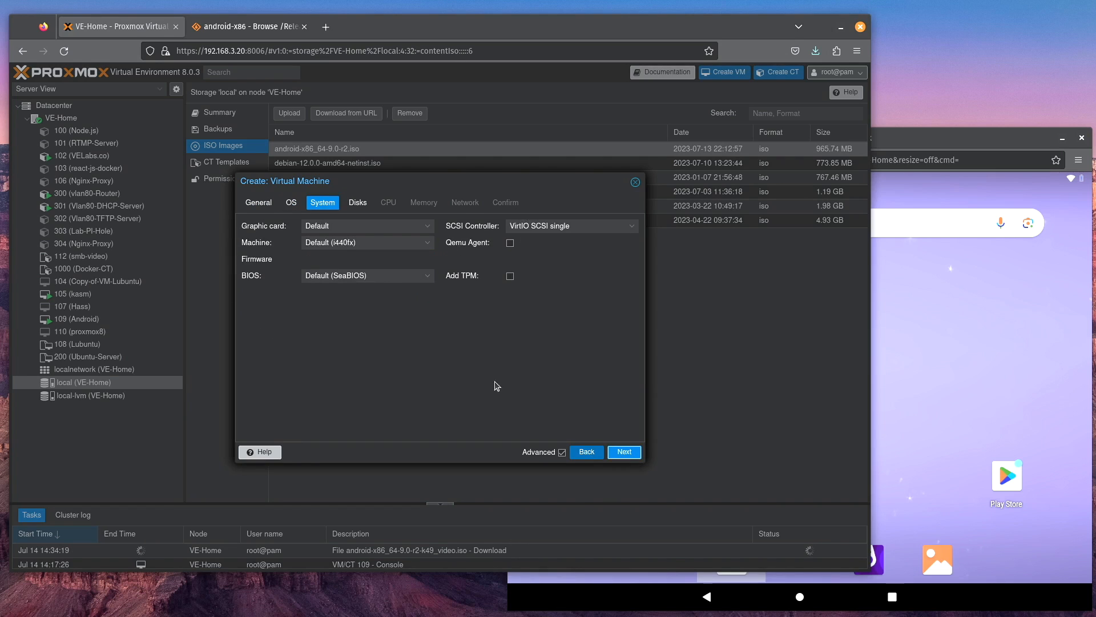
Step: Enable Discard on the VM's 32 GiB disk and assign 2 CPU cores, keeping the default system and memory settings
click(625, 453)
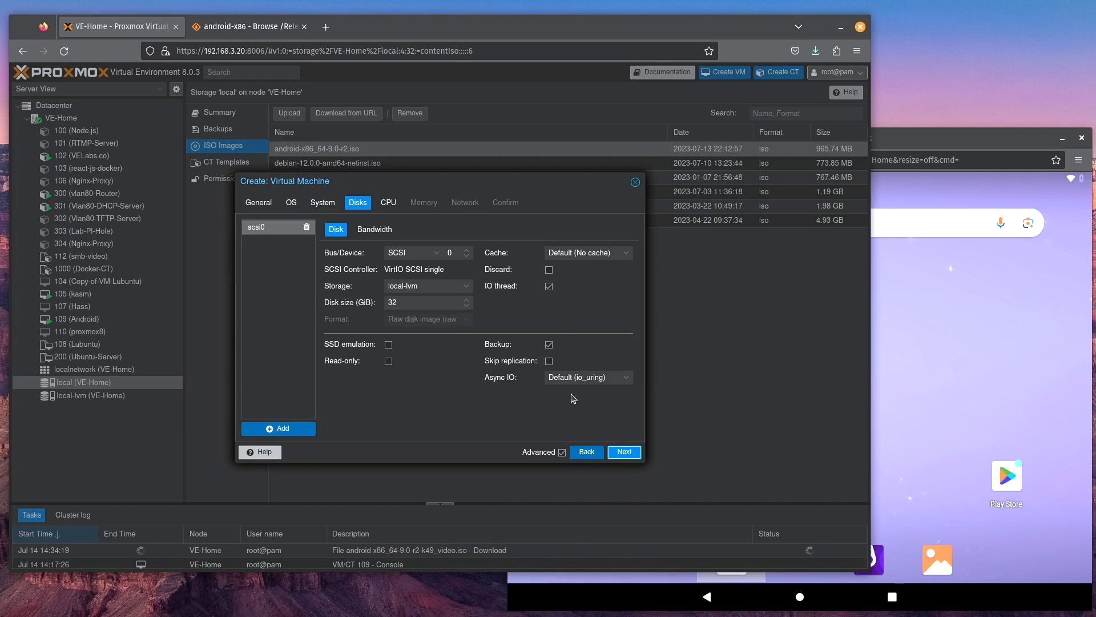
click(549, 269)
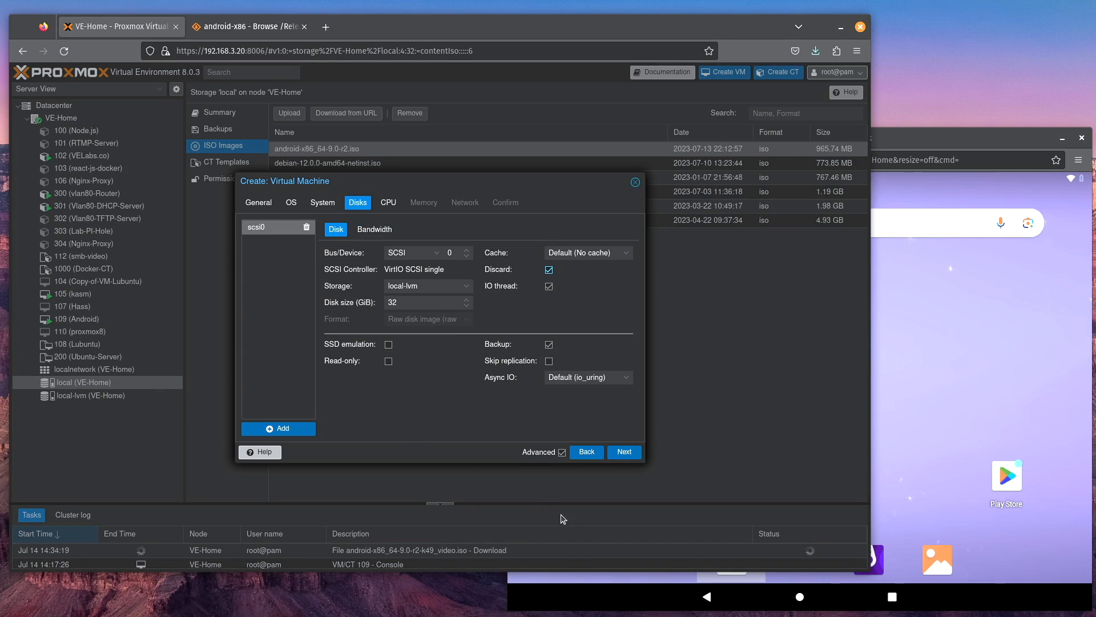
click(633, 455)
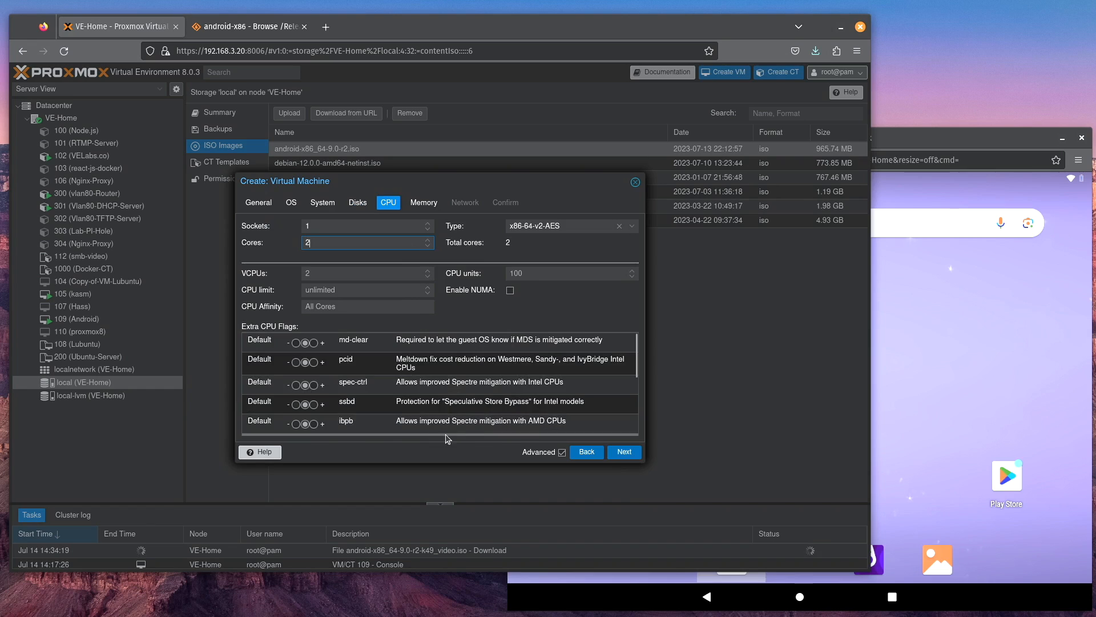
click(625, 452)
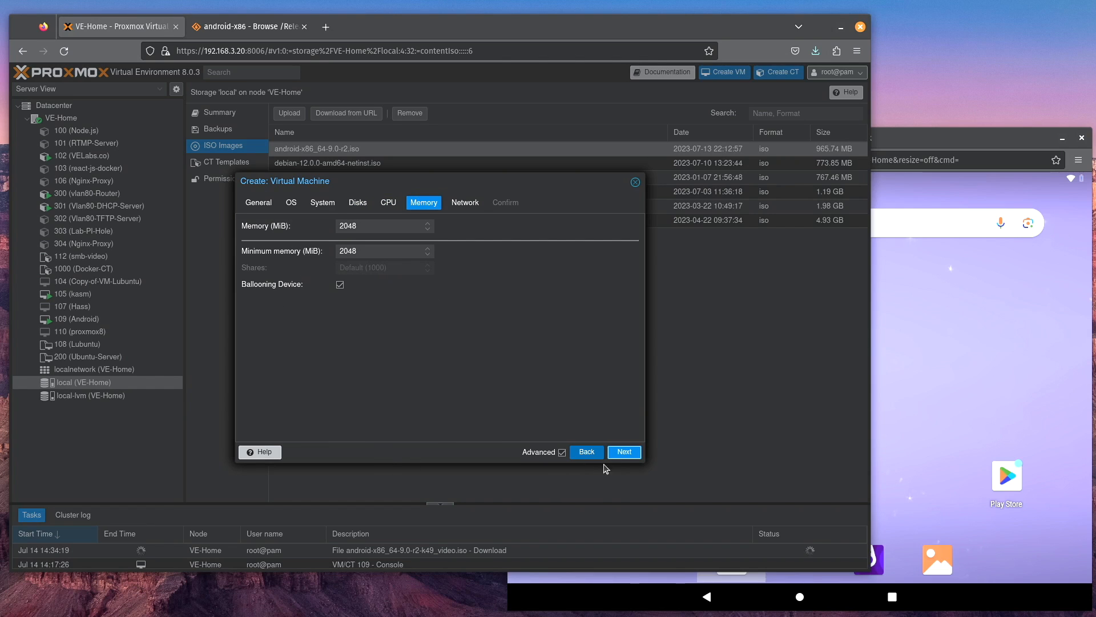
click(624, 451)
Step: Set the VM's network bridge to vmbr4 and finish creating the virtual machine
click(427, 242)
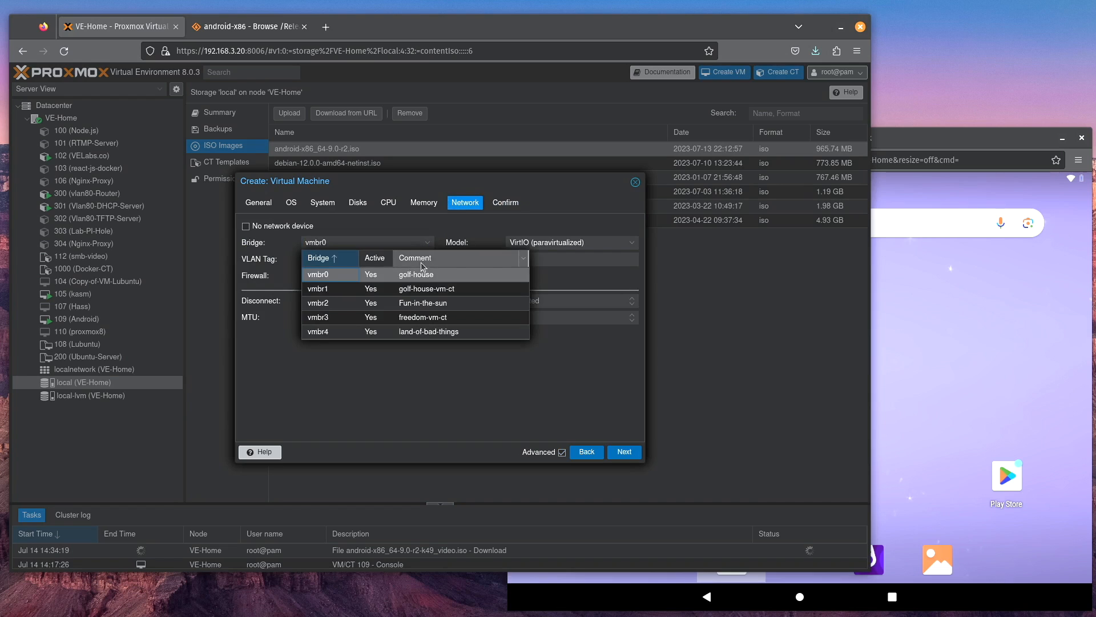
click(489, 332)
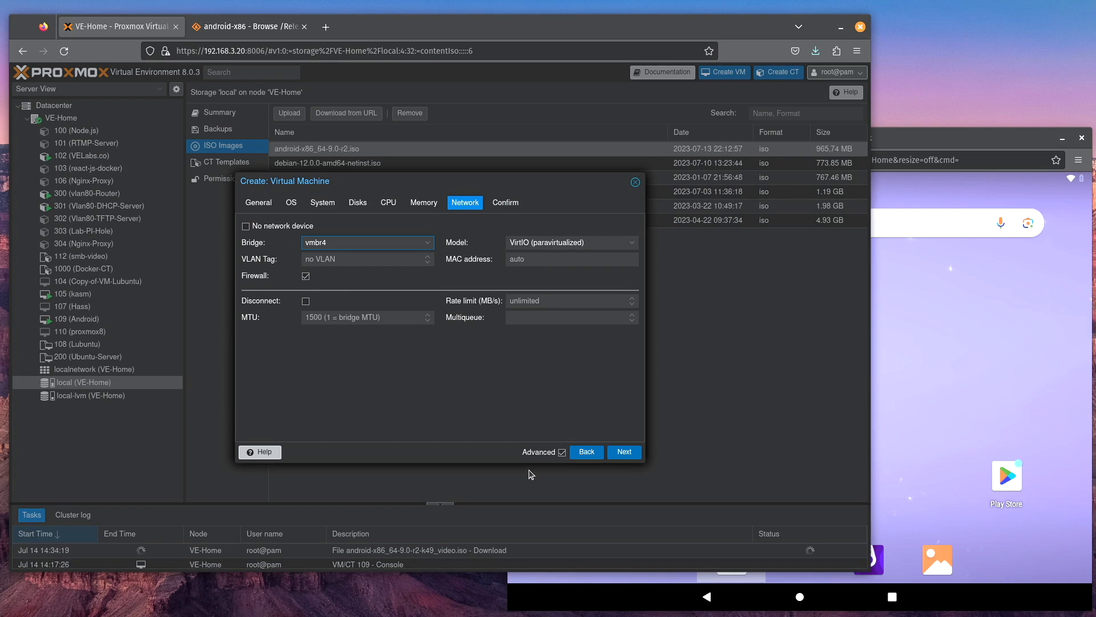
click(617, 452)
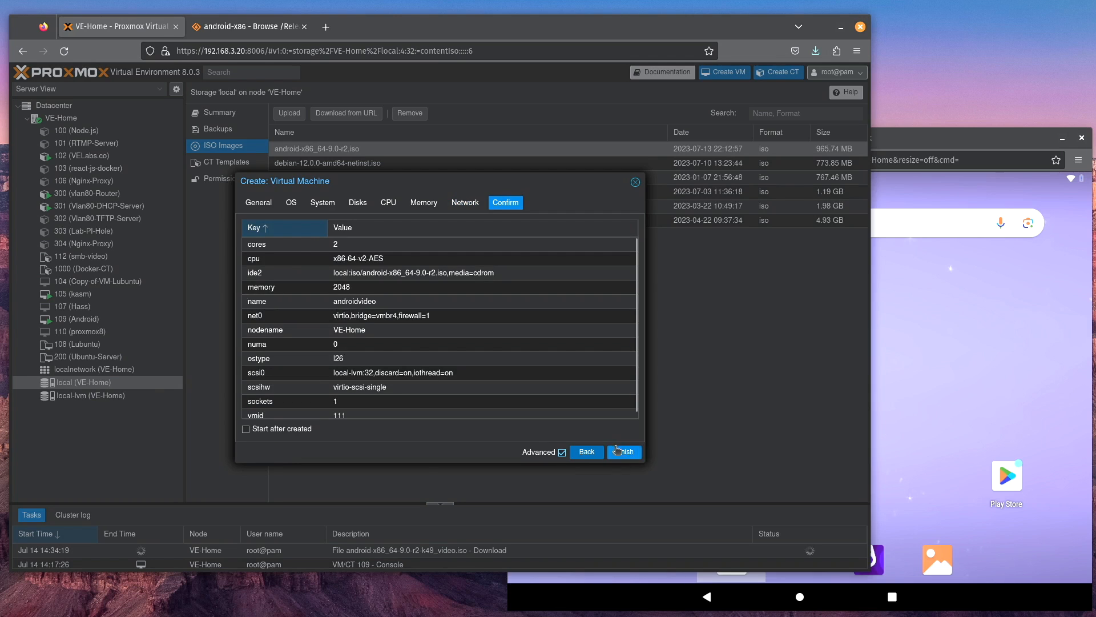
click(618, 453)
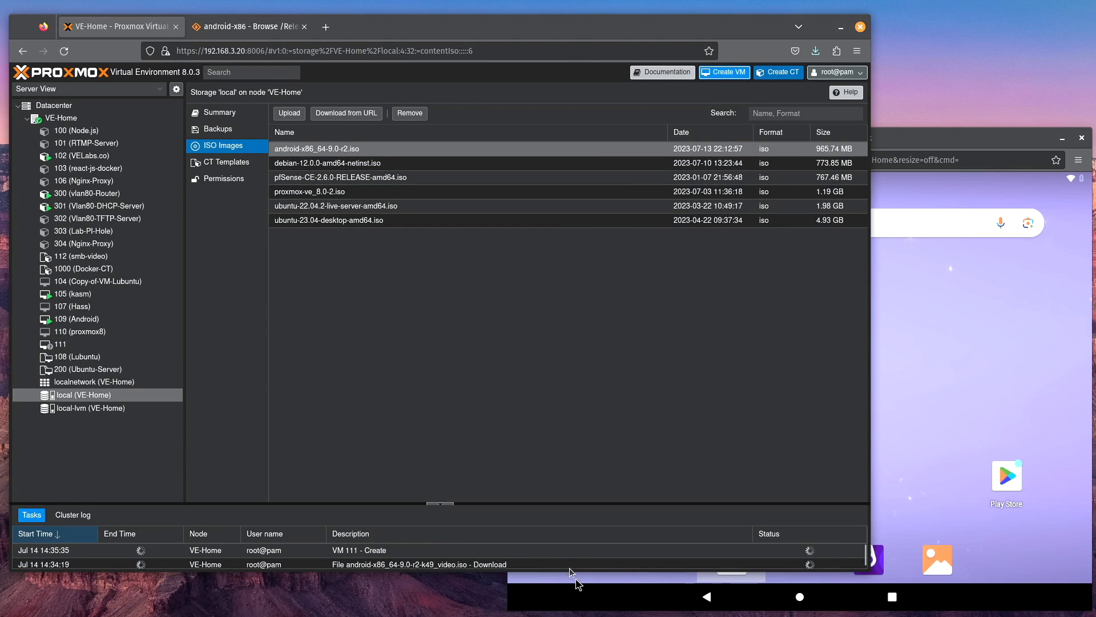
Step: Start the androidvideo virtual machine and open its console
click(86, 344)
click(642, 92)
click(753, 92)
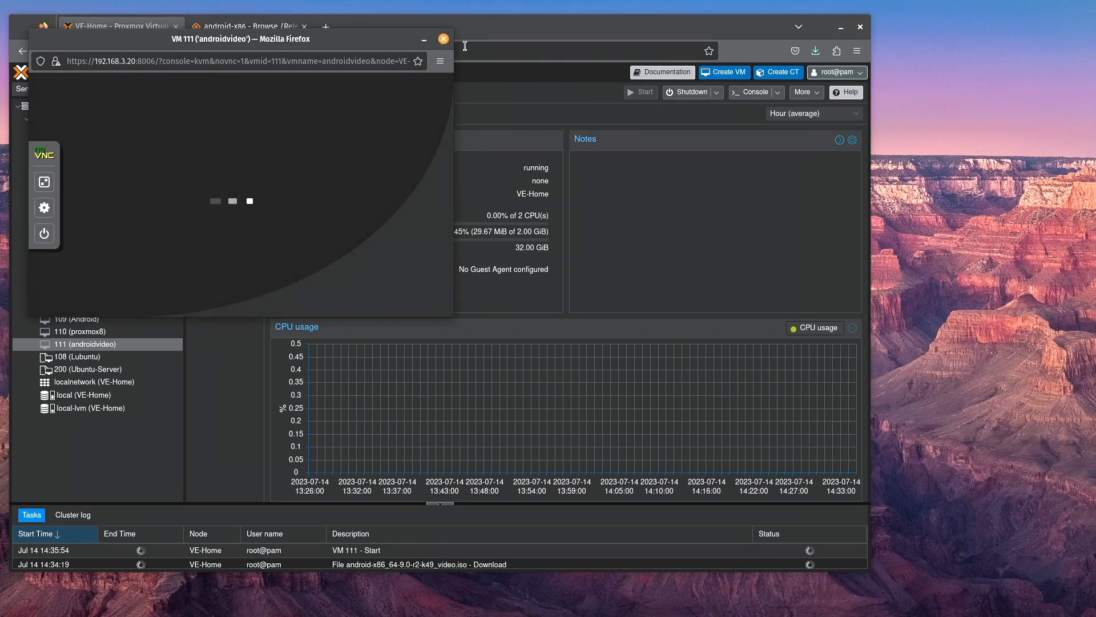
Step: Boot the installer with the option to install Android-x86 to harddisk
key(Down)
key(Down)
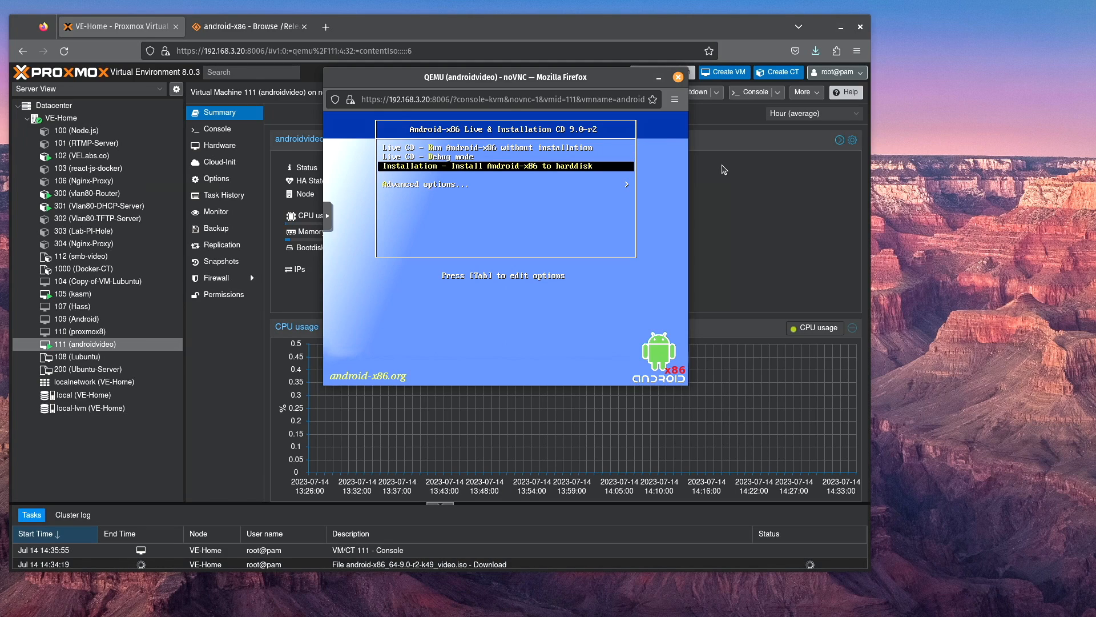
key(Return)
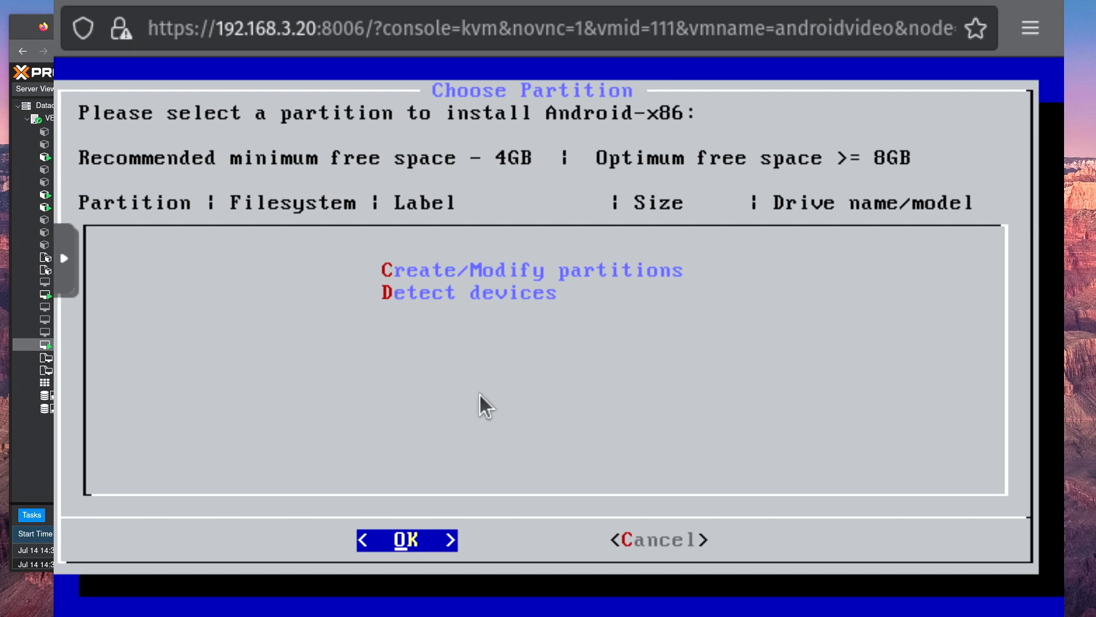
Step: Choose to create or modify partitions, agree to use GPT, and continue into cgdisk
key(Down)
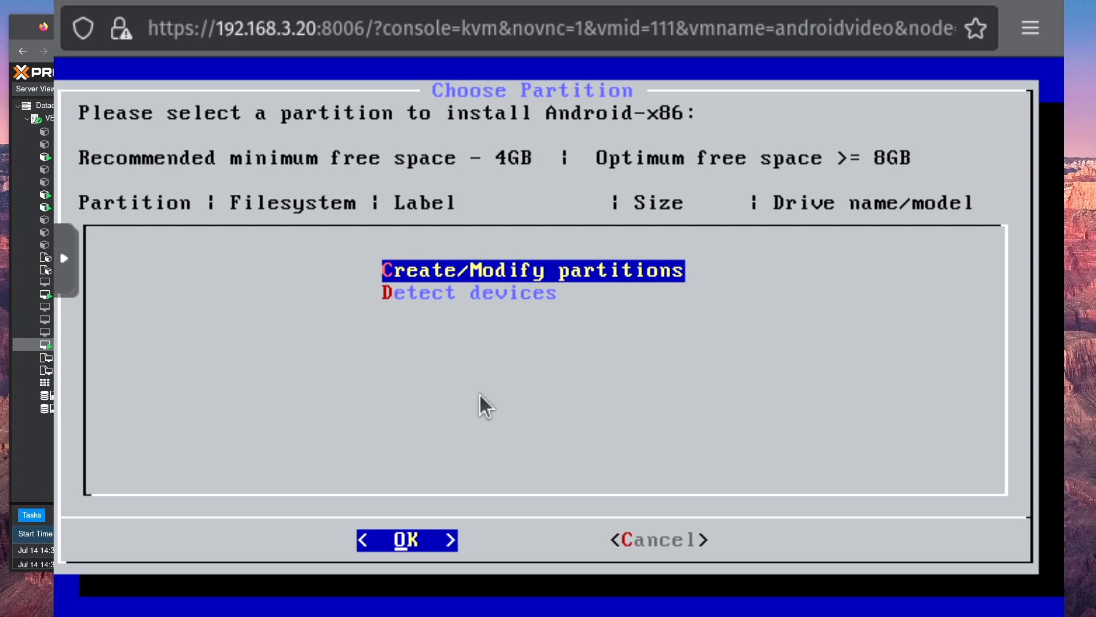
key(Return)
key(Left)
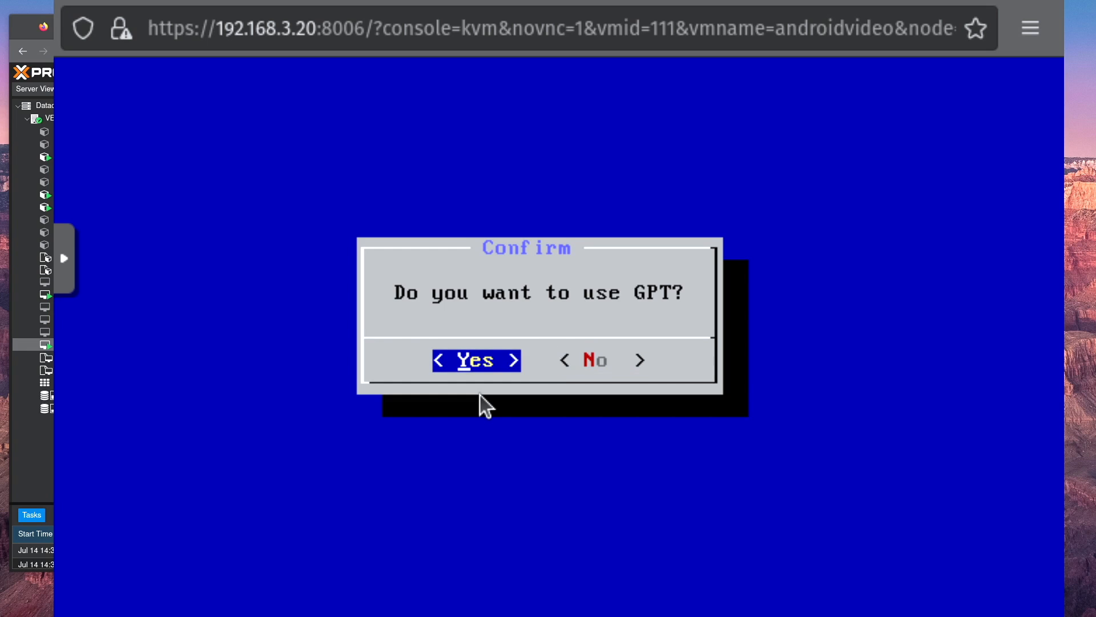
key(Return)
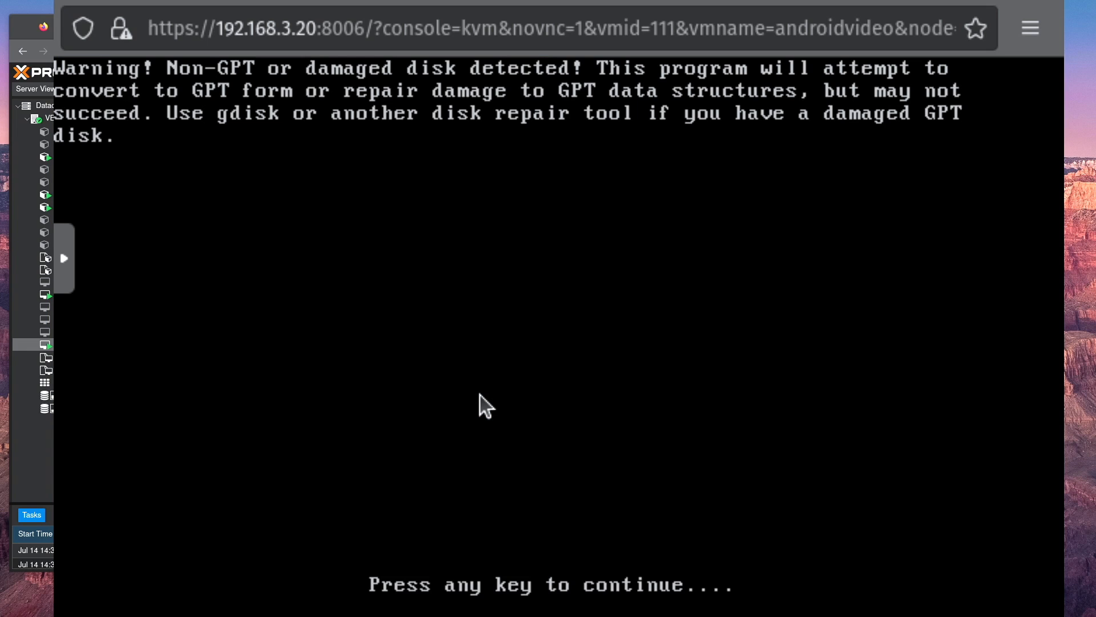
key(Return)
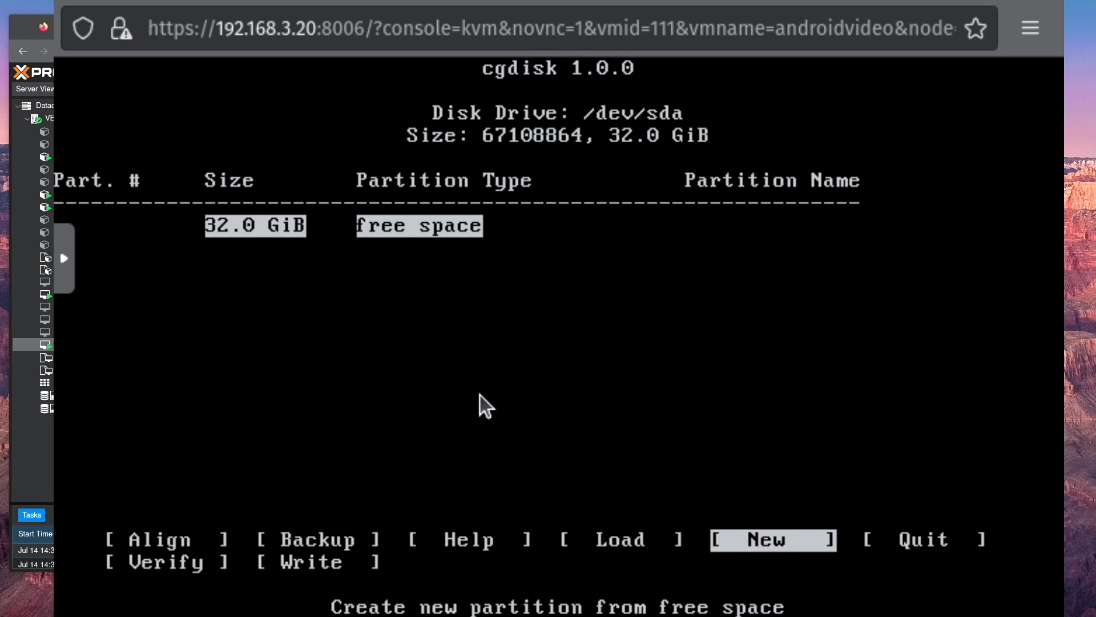
Step: Create a new partition named hdd from the free space, with the default first sector, size and type 8300
key(Return)
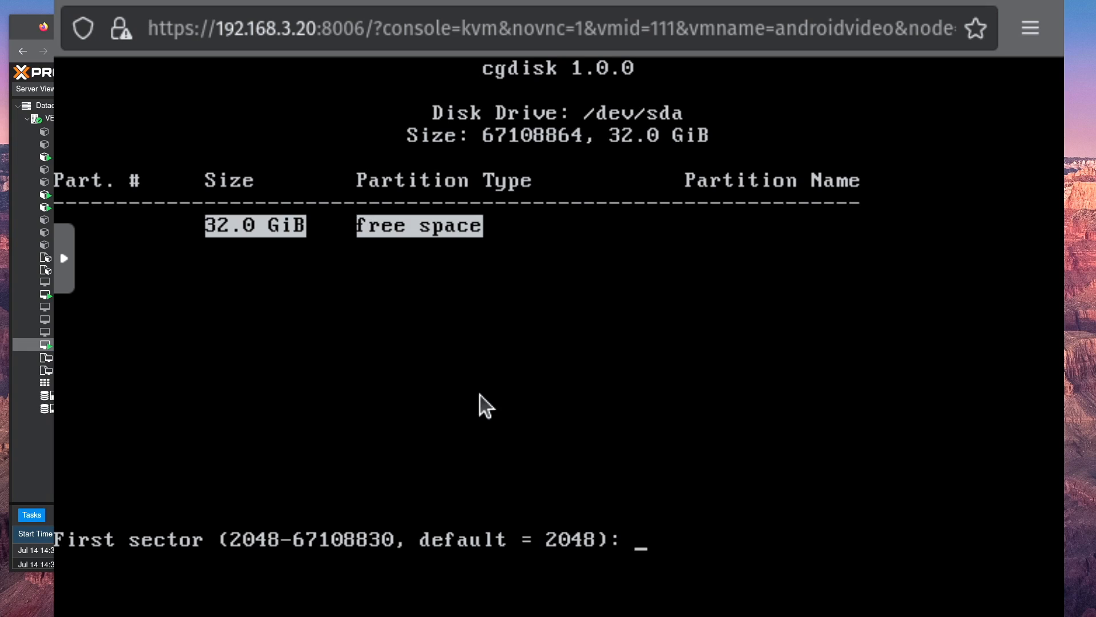
key(Return)
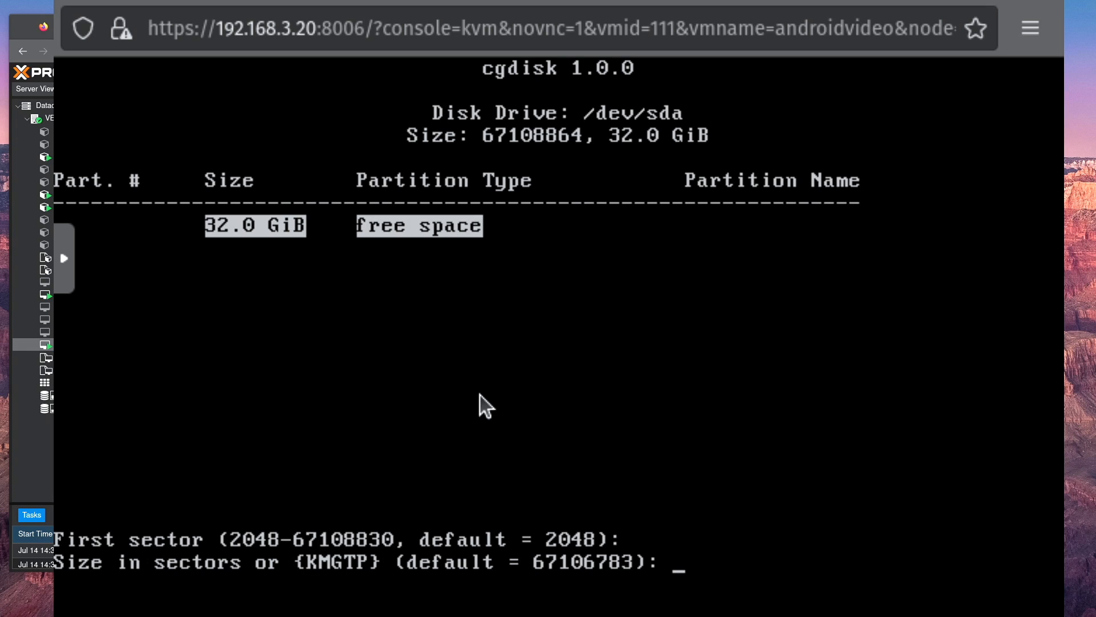
key(Return)
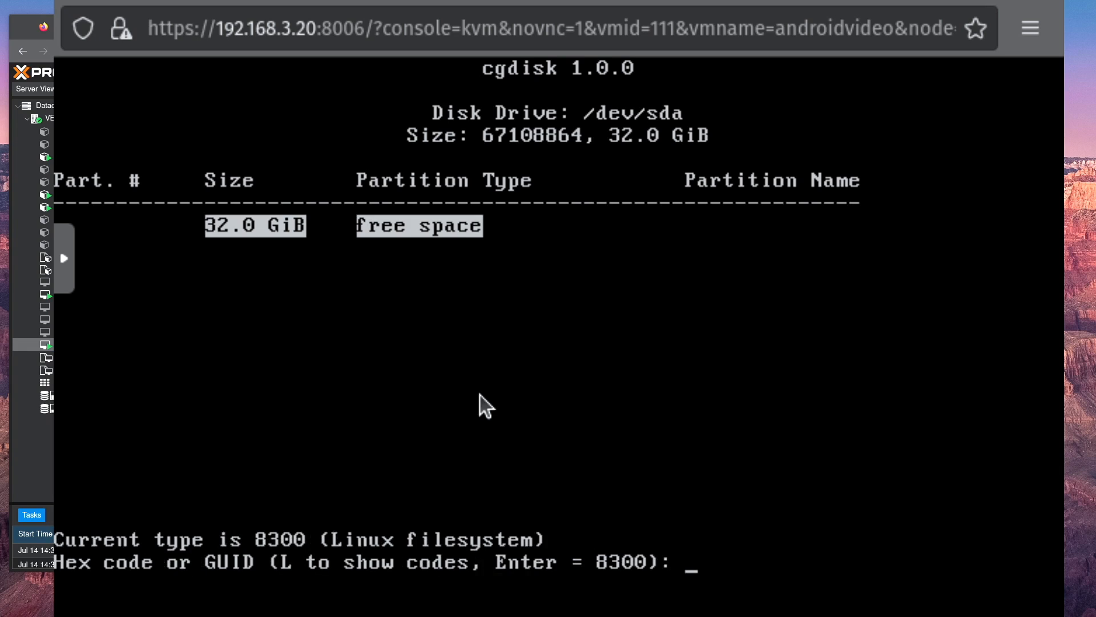
key(Return)
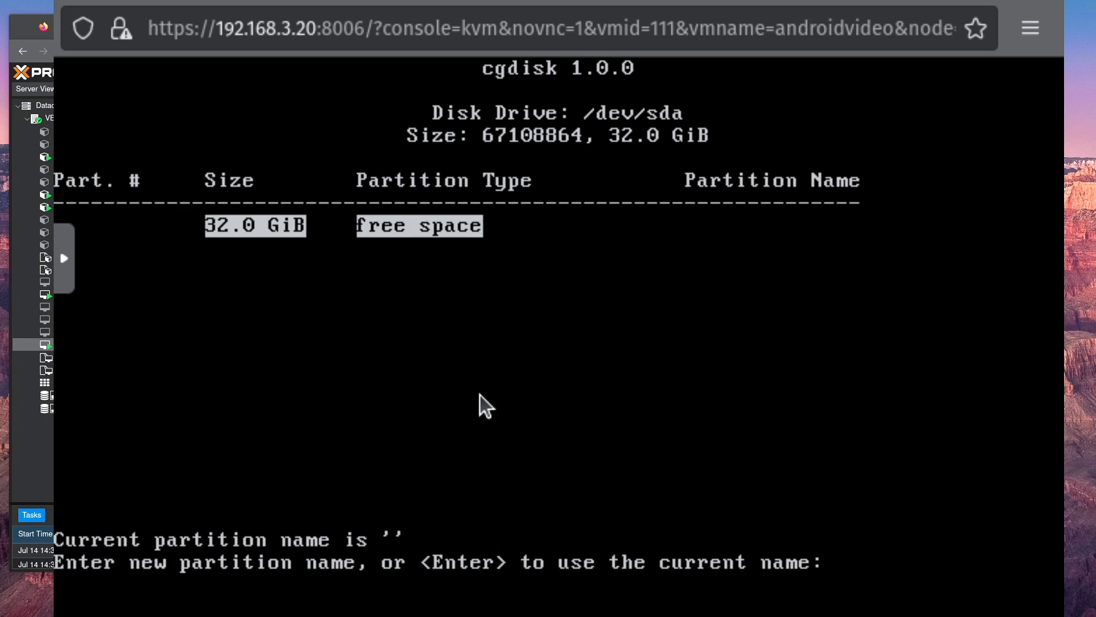
text(hdd)
key(Return)
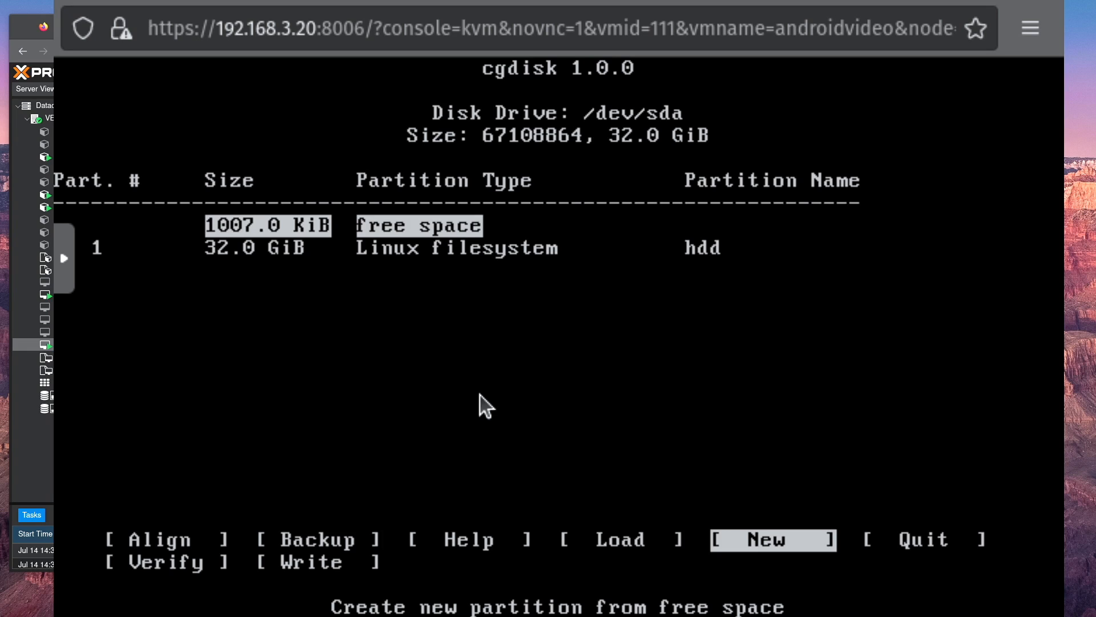
Step: Write the partition table to the disk, confirm with yes, and quit cgdisk
key(Right)
key(Right)
key(Right)
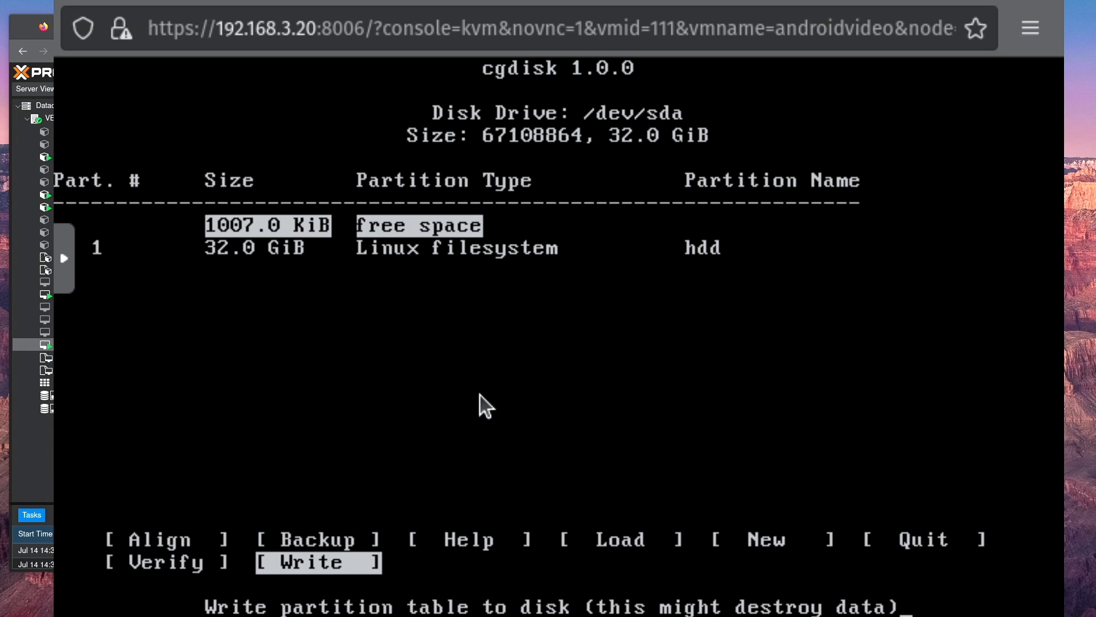
key(Return)
text(yes)
key(Return)
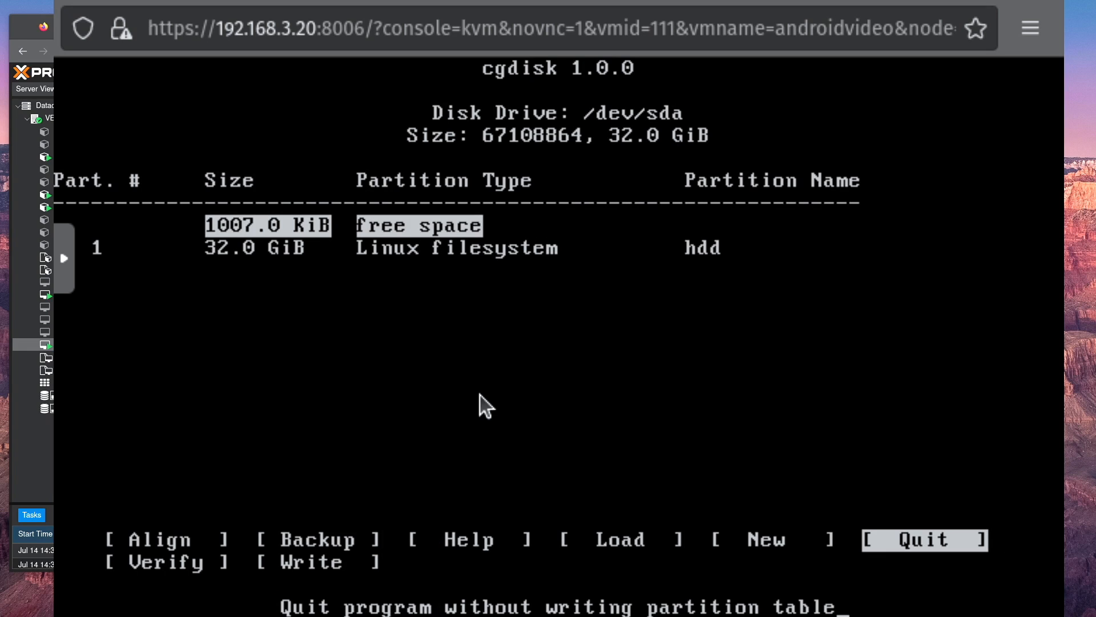
key(Return)
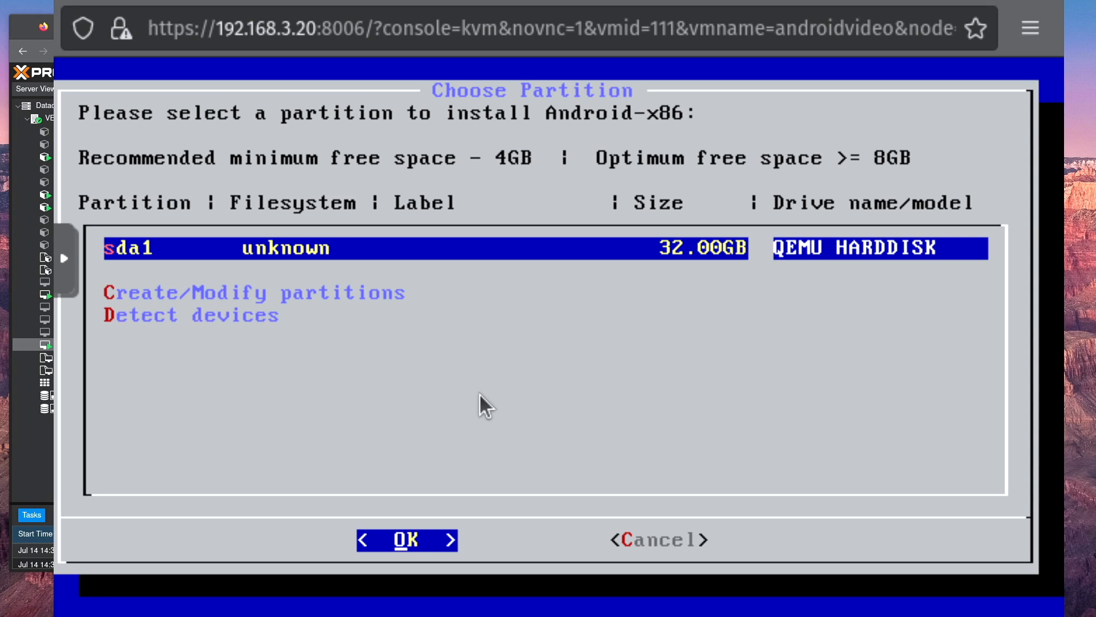
Step: Choose sda1 as the partition for Android-x86 and format it as ext4
key(Return)
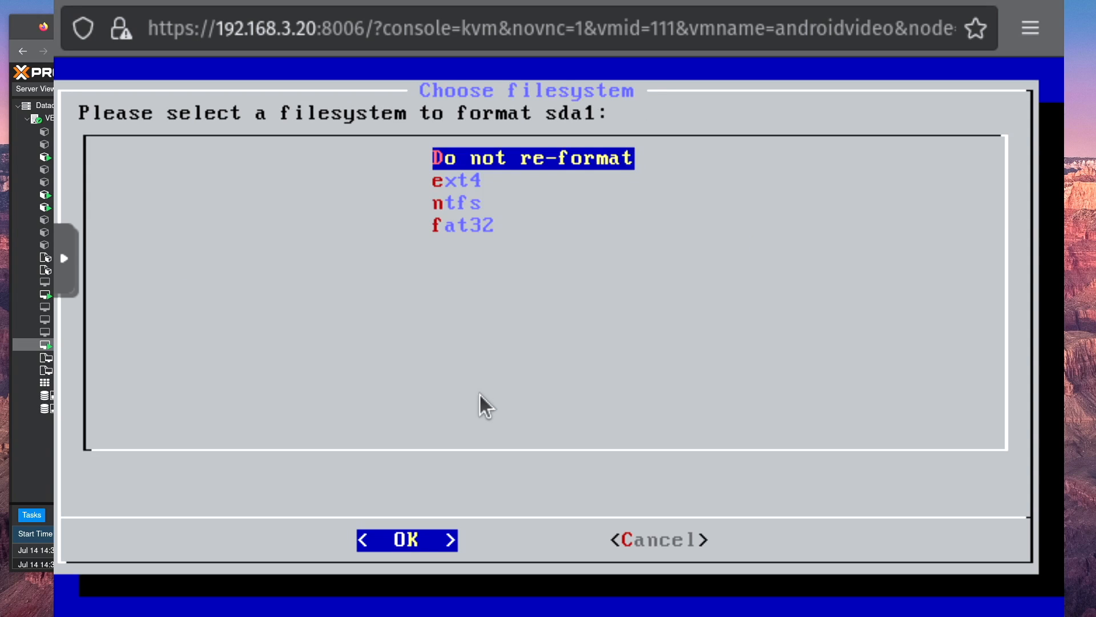
key(Down)
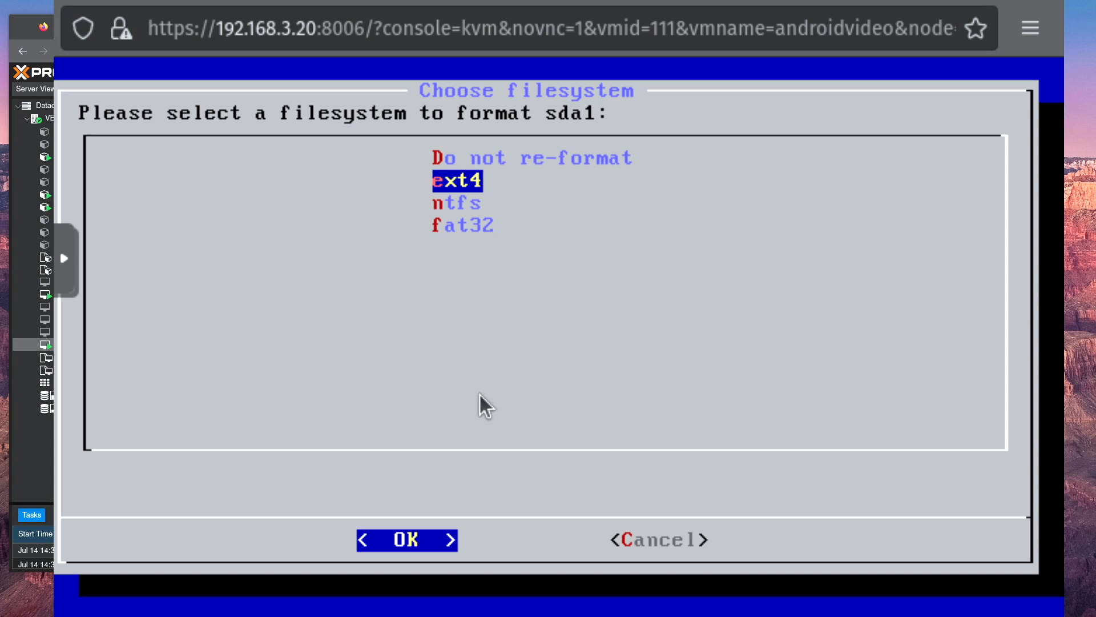
key(Return)
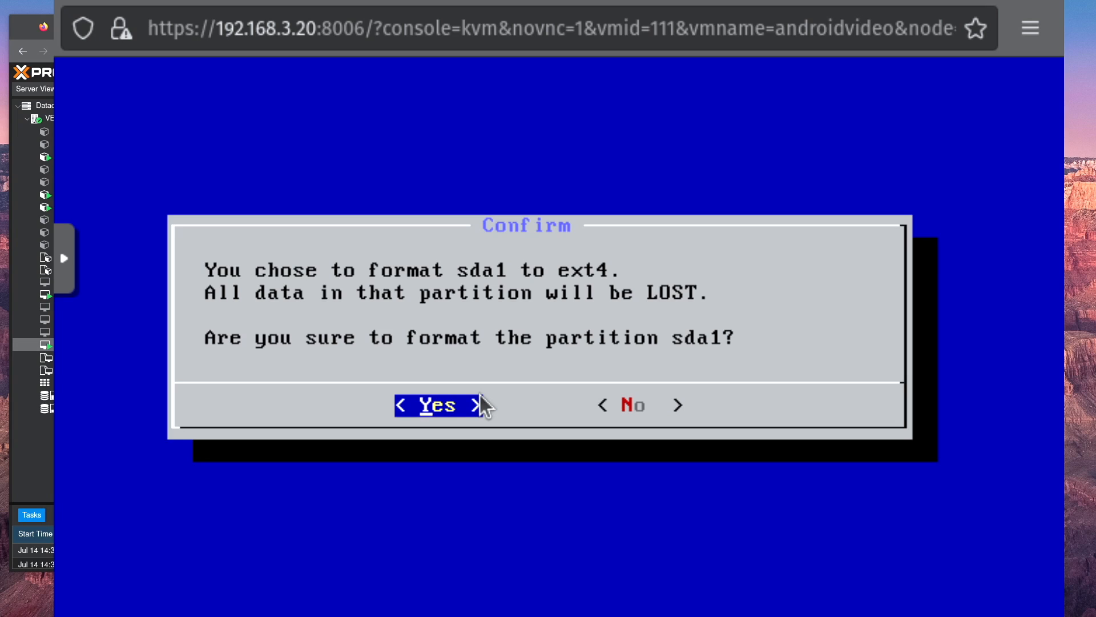
key(Return)
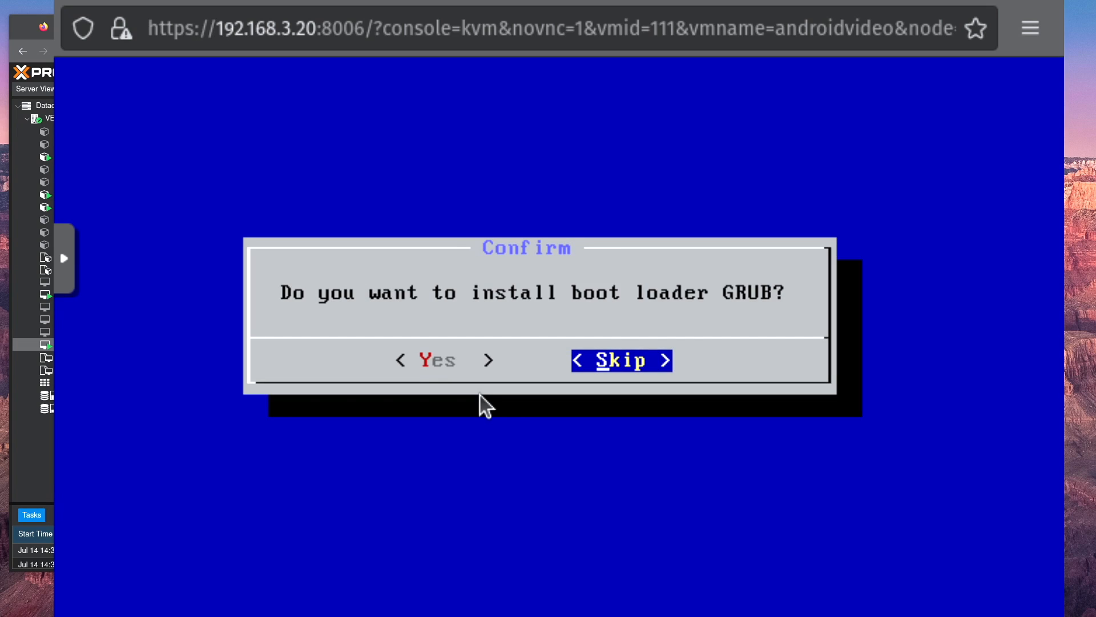
Step: Install the GRUB boot loader and agree to convert /dev/sda from GPT to MBR
key(Left)
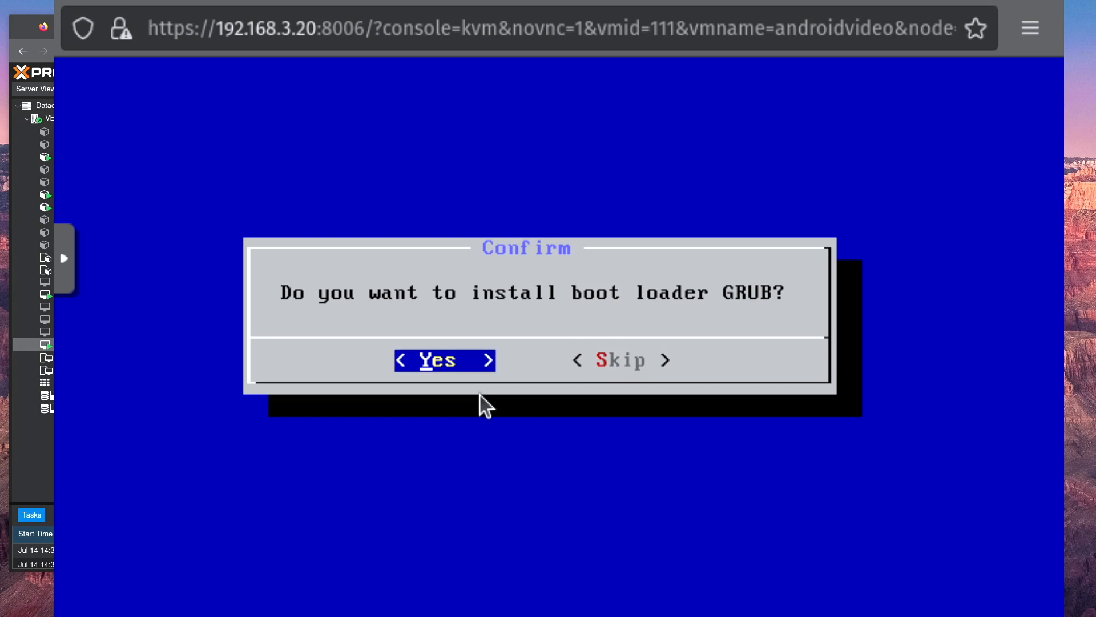
key(Return)
key(Left)
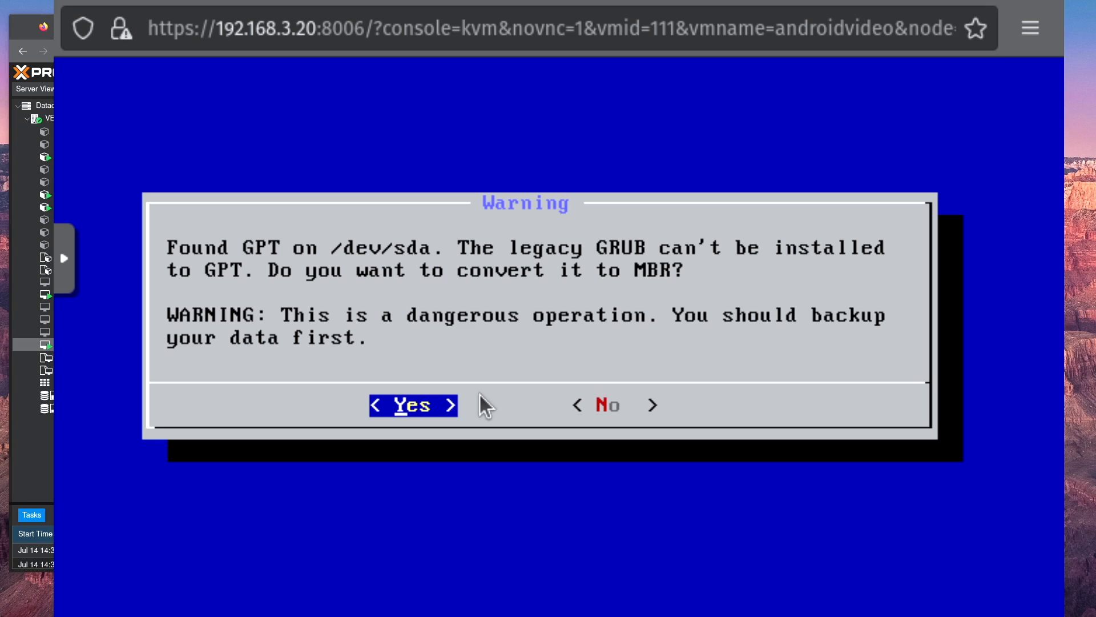
key(Return)
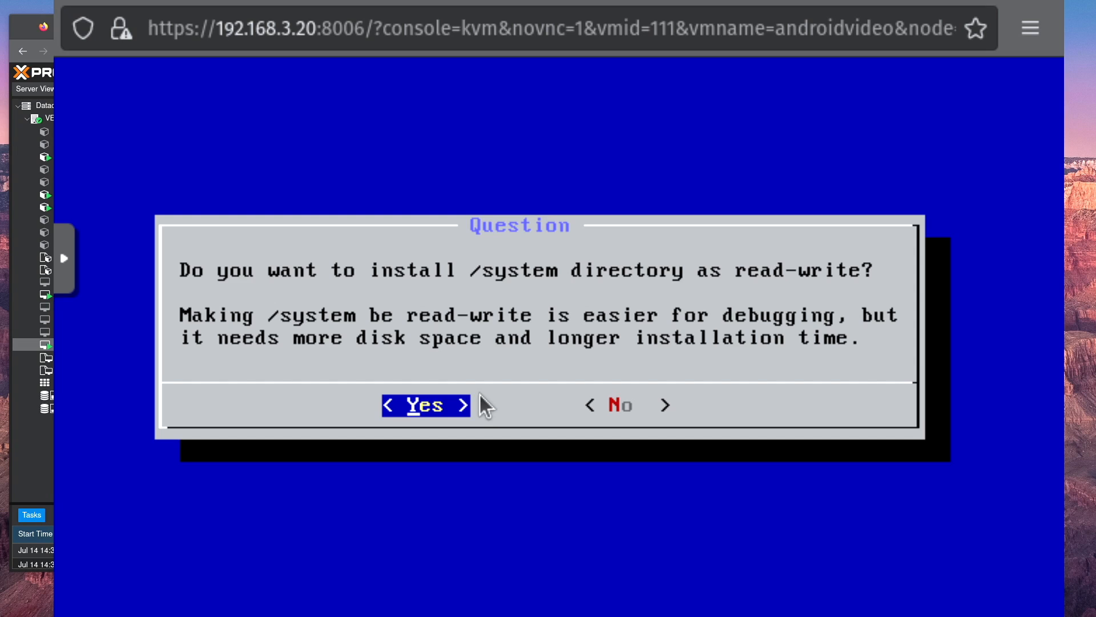
Step: Install the /system directory as read-write and reboot the virtual machine
key(Return)
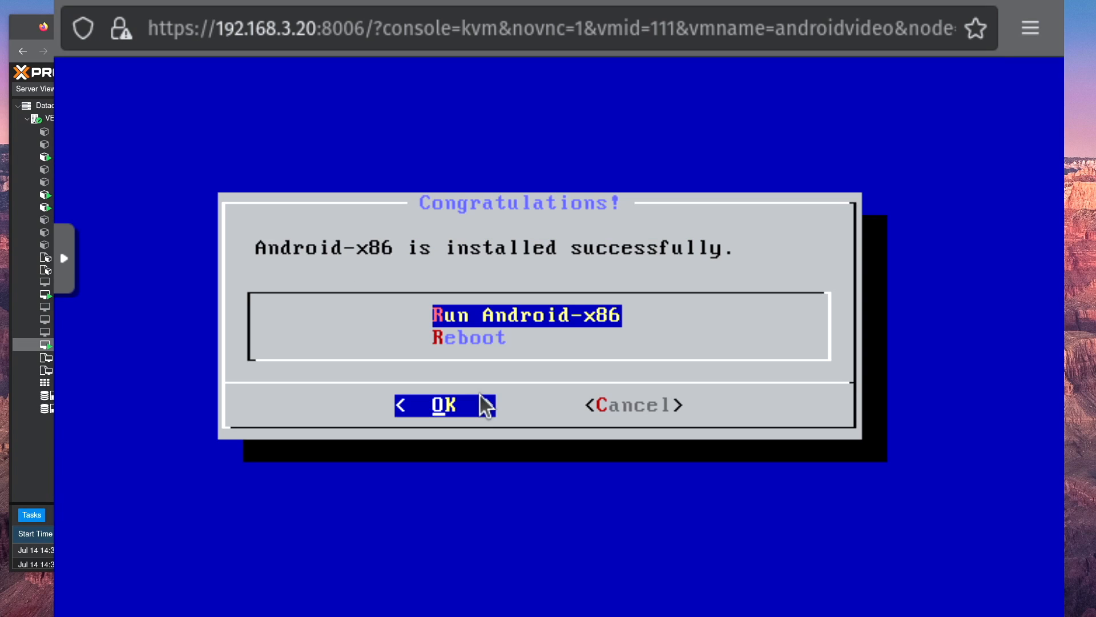
key(Down)
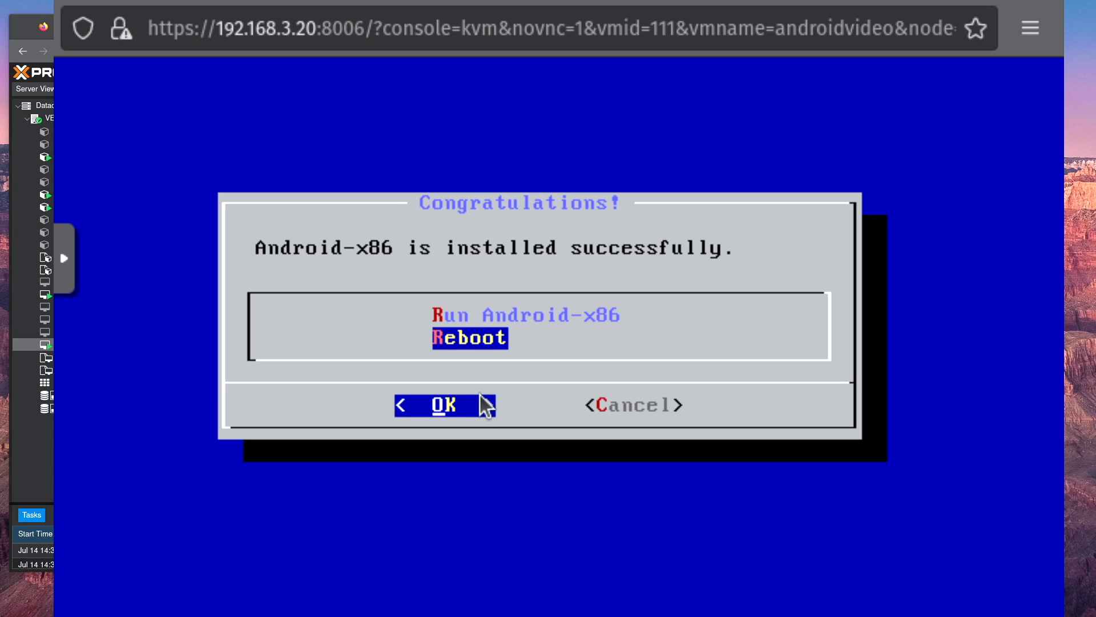
key(Return)
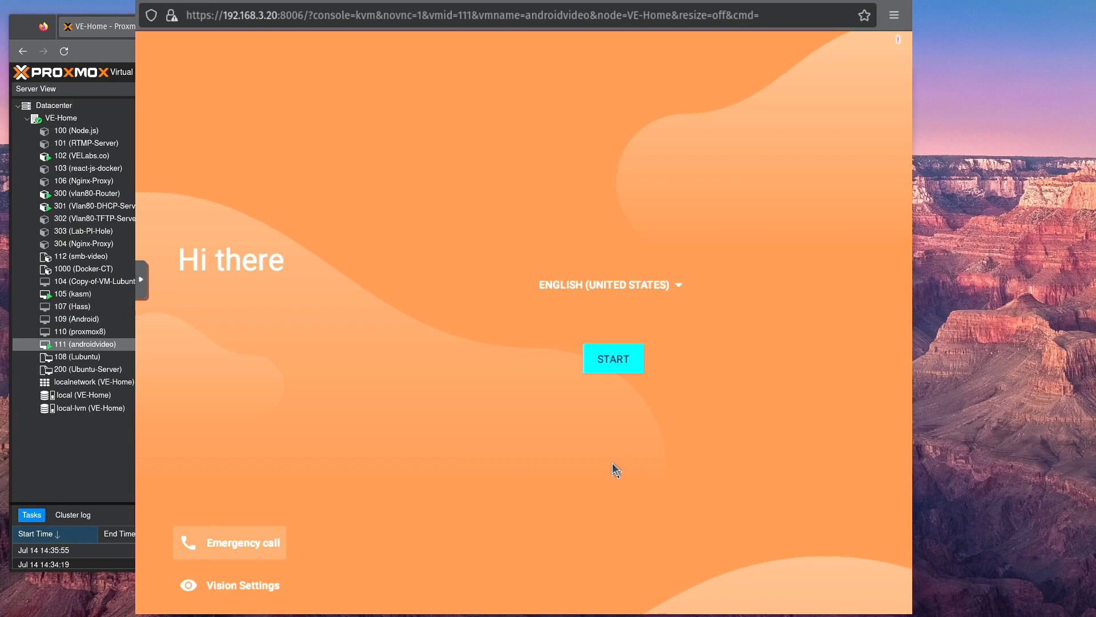
Step: Start the Android setup, connect to the VirtWifi network and decline to copy apps and data
click(612, 365)
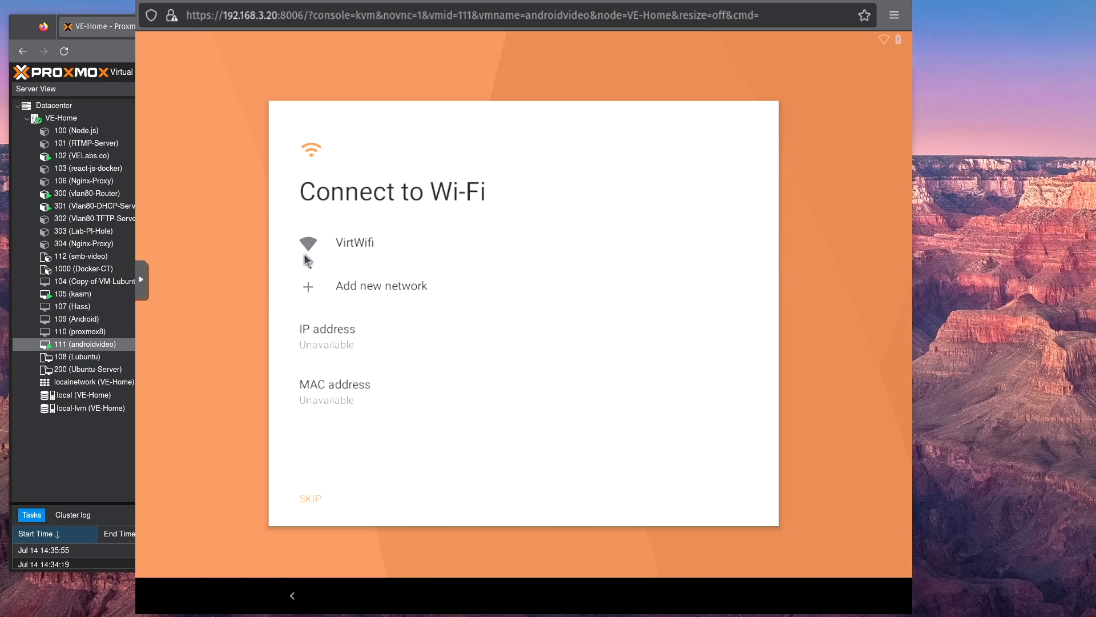
click(362, 249)
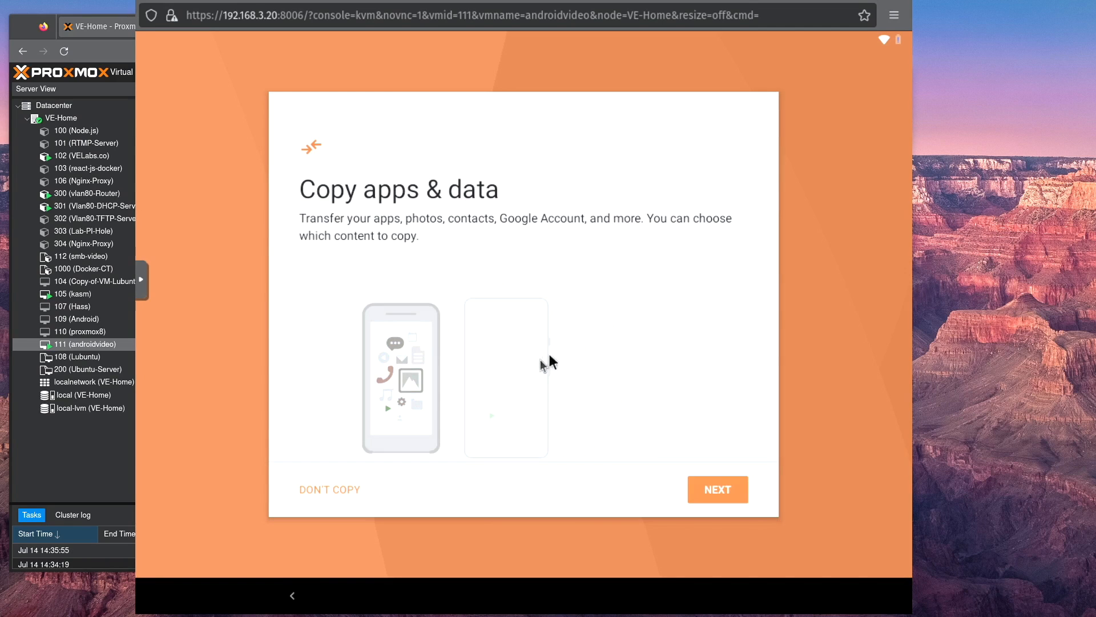
click(324, 493)
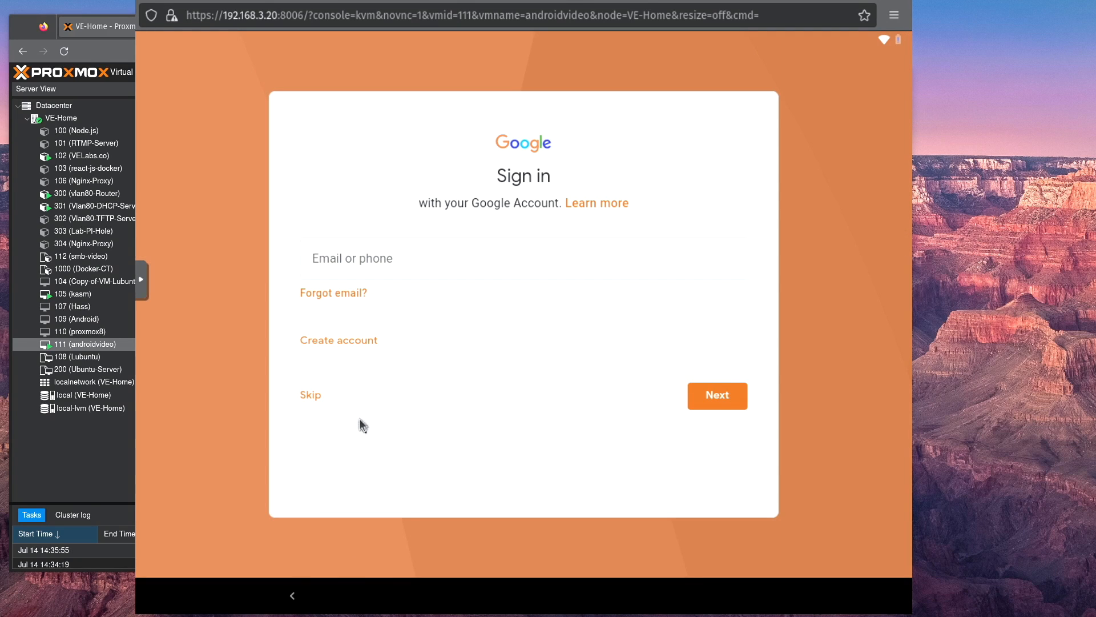
Step: Skip the Google account setup and accept the date and time as they are
click(319, 396)
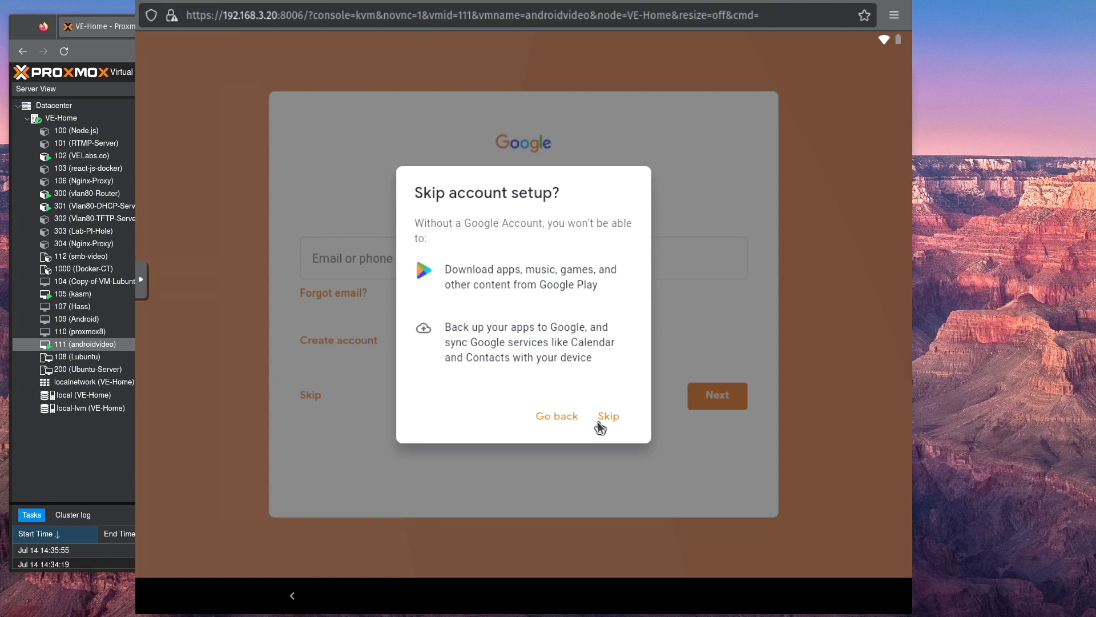
click(599, 432)
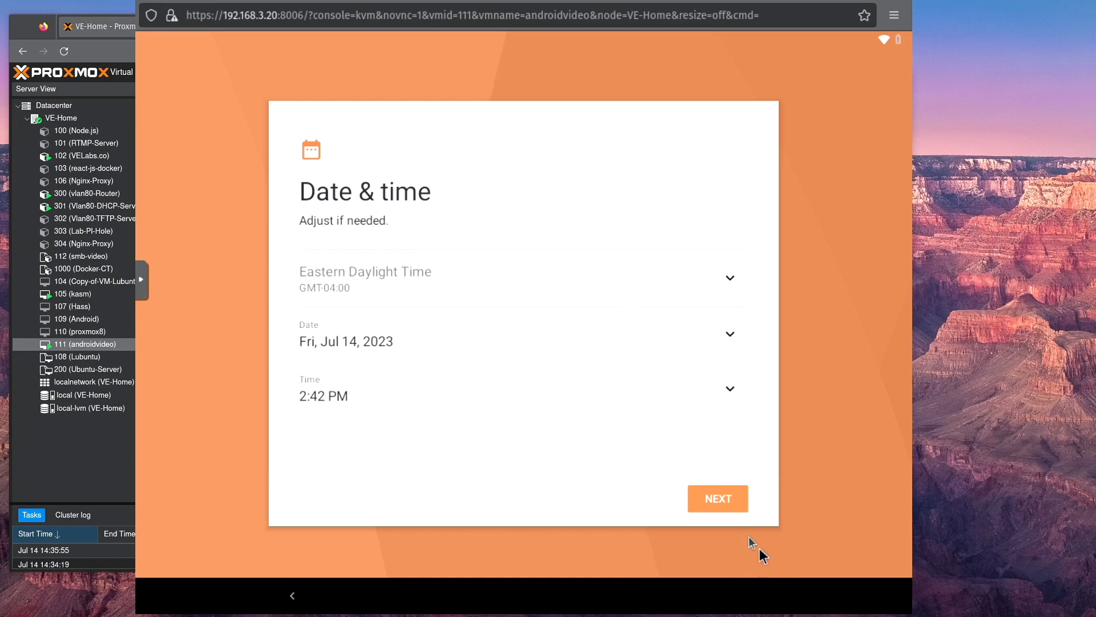
click(735, 502)
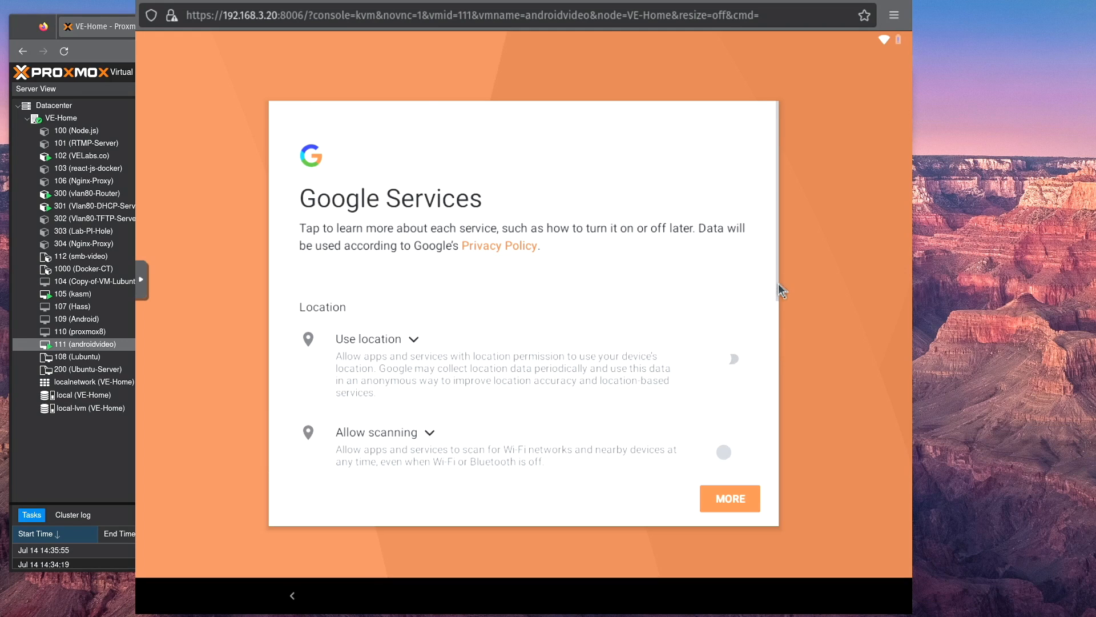
Step: Turn off sending usage and diagnostic data and accept the Google services settings
scroll(710, 252, down, 5)
click(724, 244)
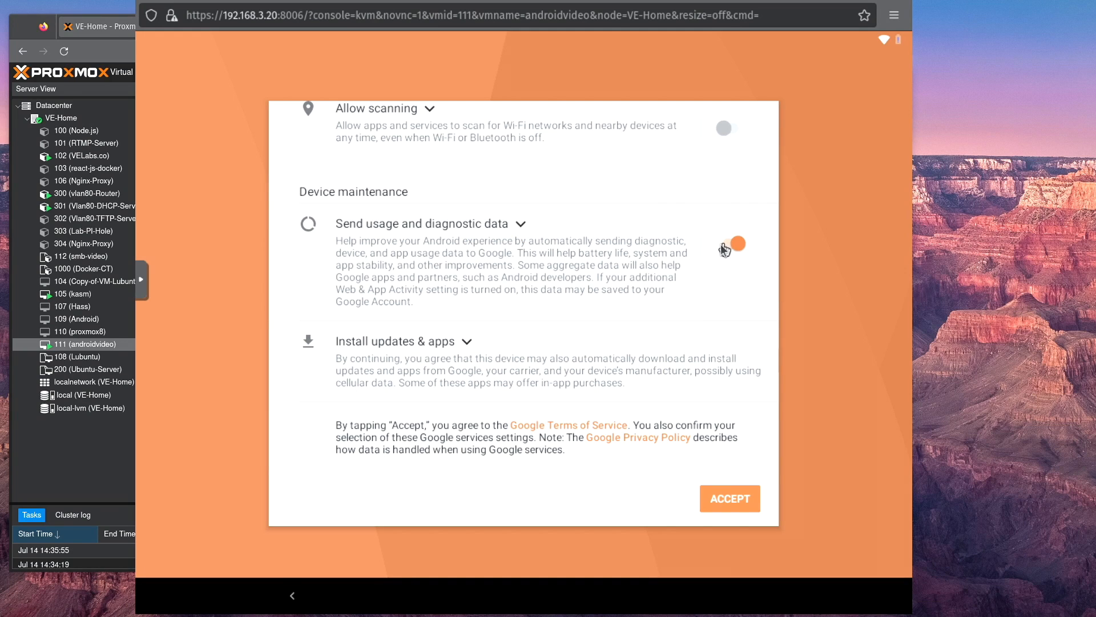
click(734, 498)
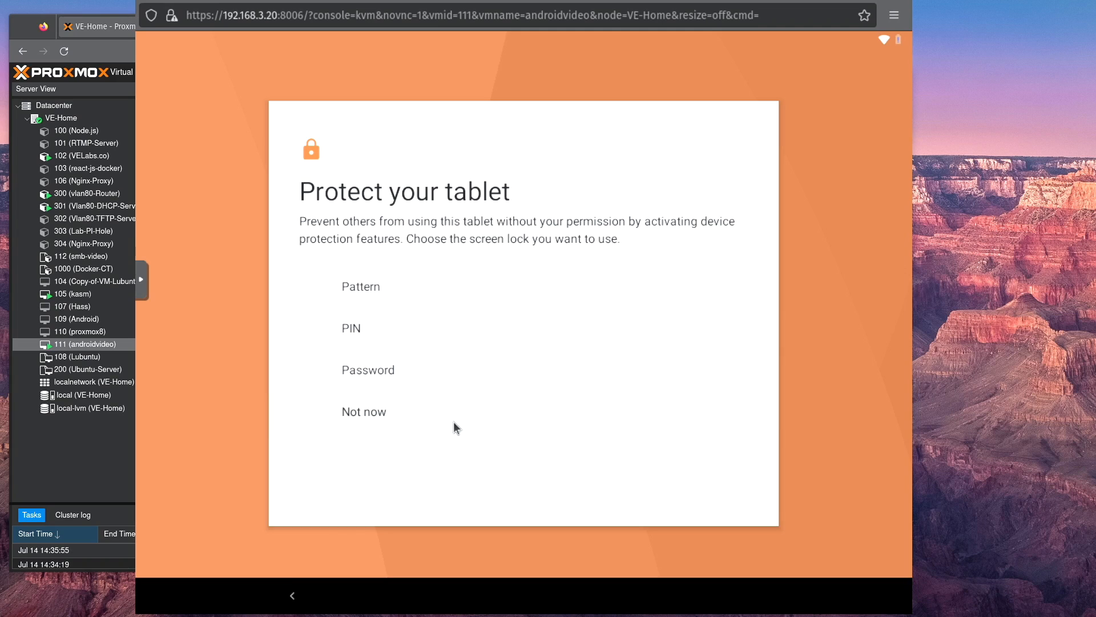
Step: Skip the screen lock for the tablet and choose Quickstep as the Home app
click(457, 428)
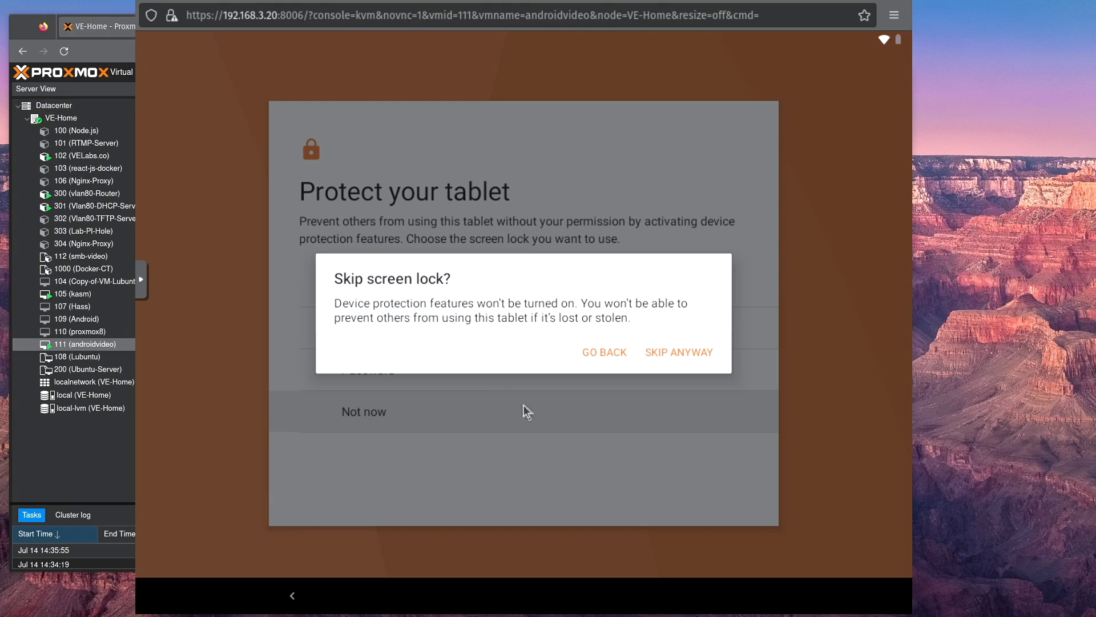
click(660, 355)
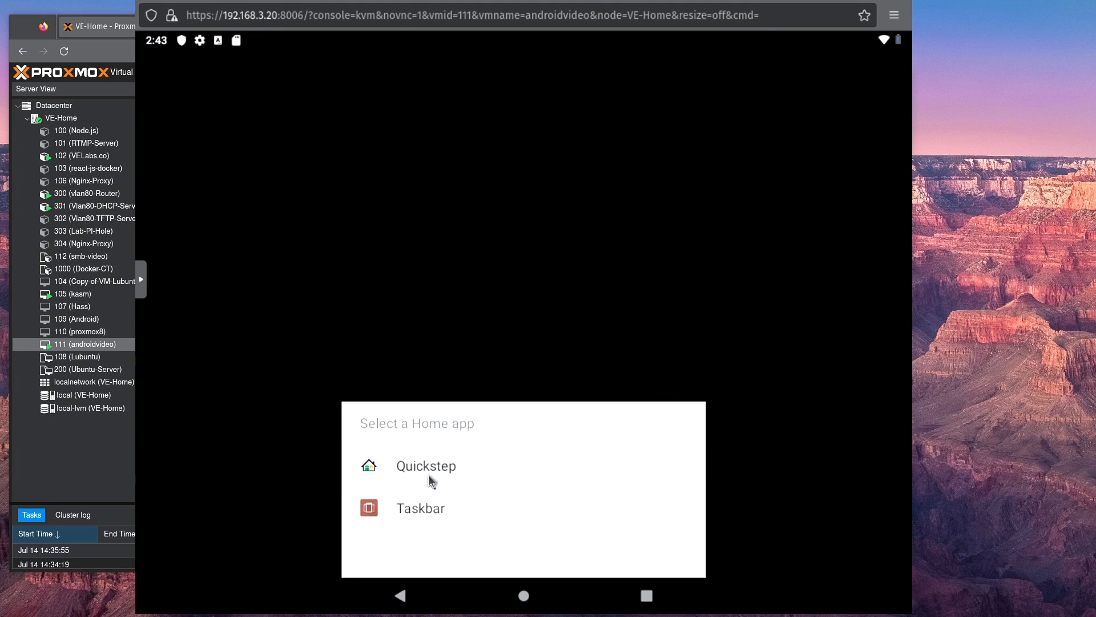
click(429, 474)
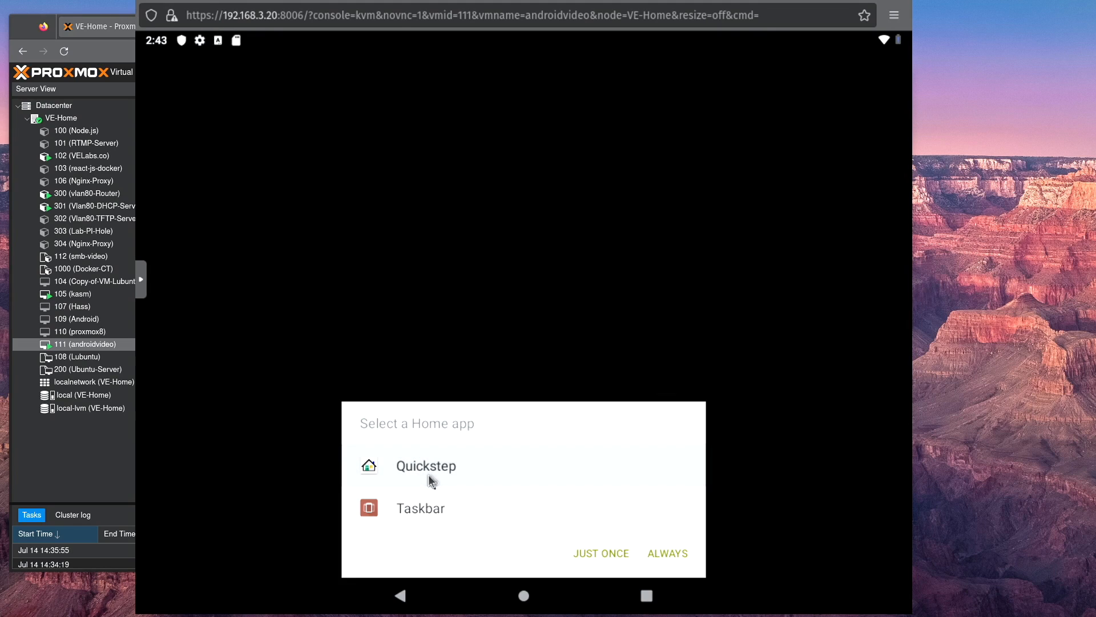
click(668, 555)
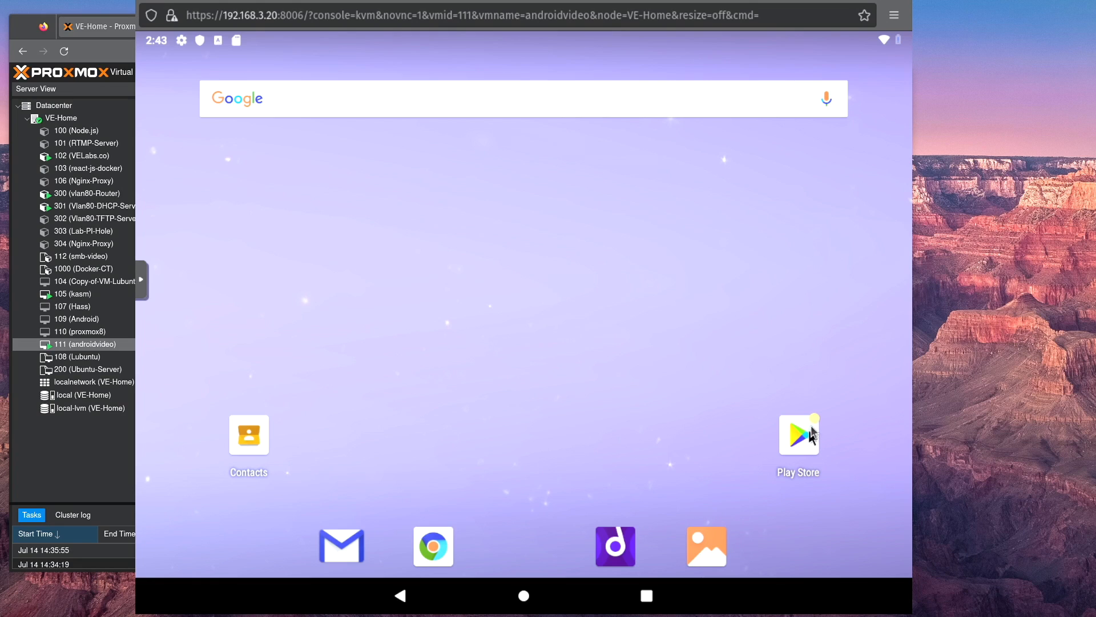
Step: Open Chrome in Android, accept its terms and decline to sign in
click(434, 547)
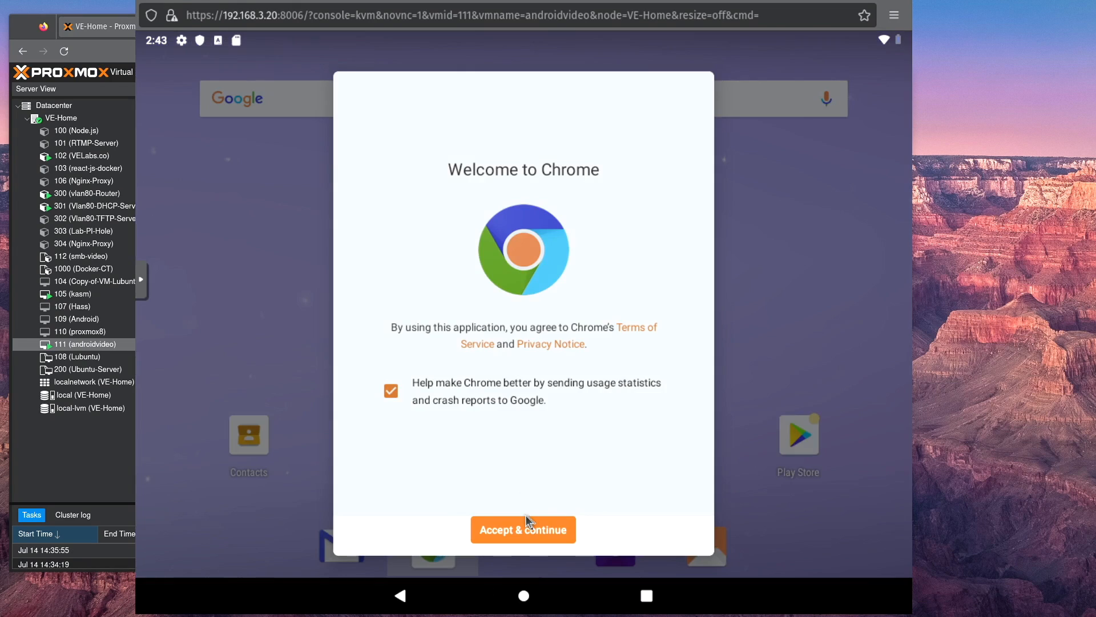
click(519, 530)
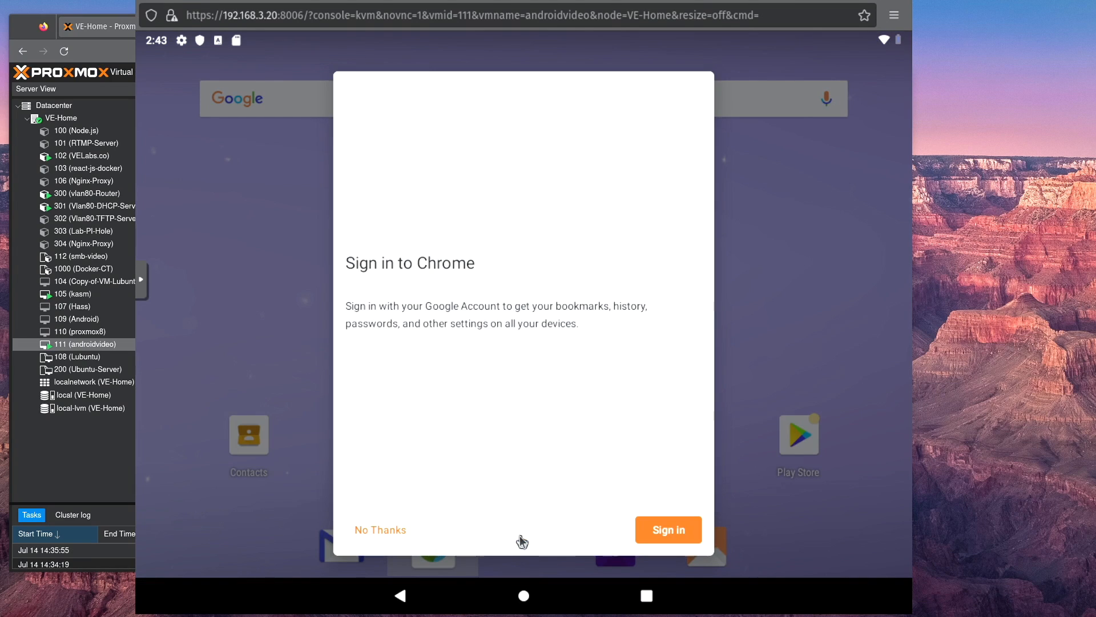
click(365, 533)
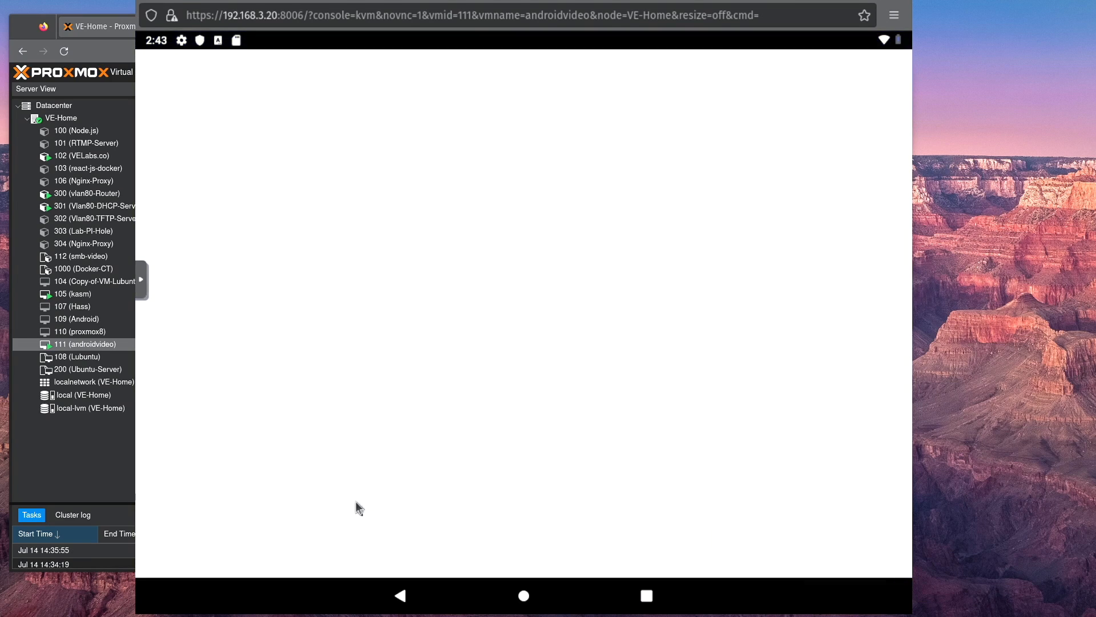
Step: View amazon.com in Chrome and return to the Android home screen
click(575, 314)
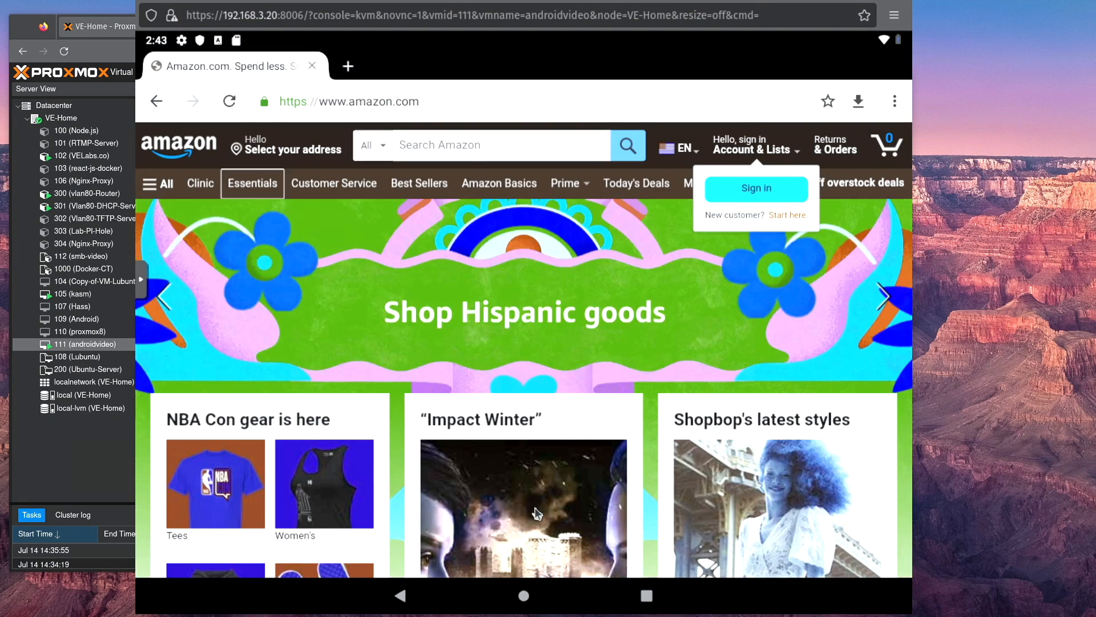
click(522, 595)
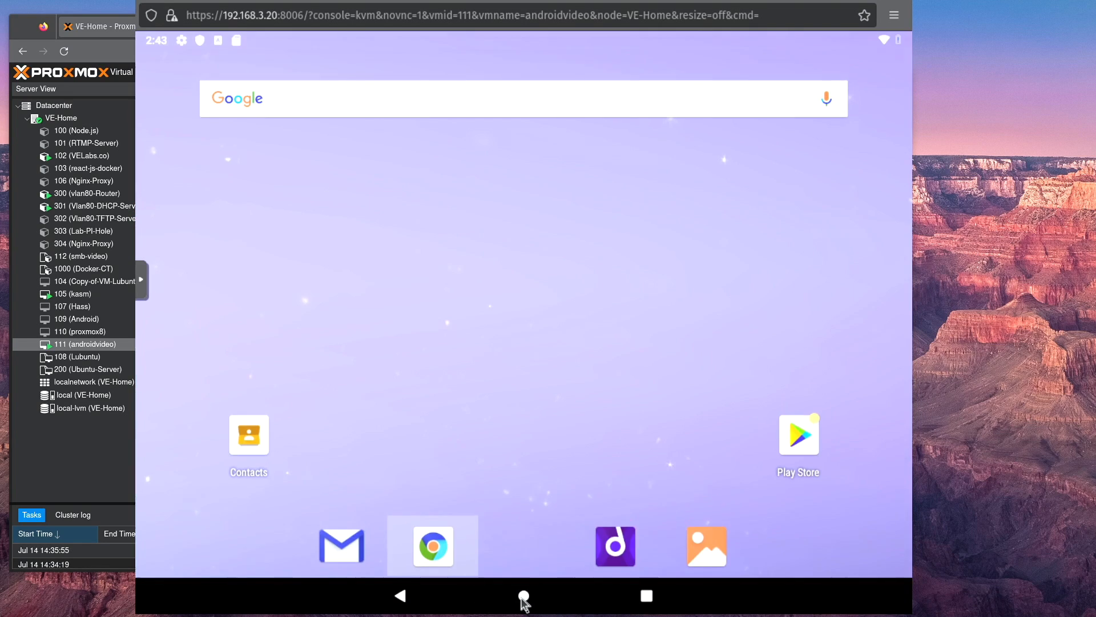